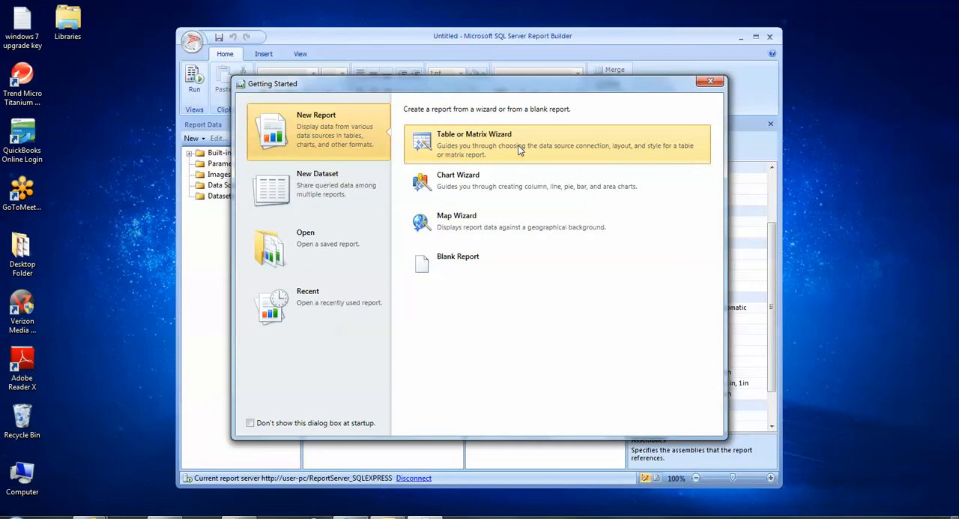
# Start a table or matrix report with a newly created dataset and open the properties for a new data source.
pyautogui.click(518, 145)
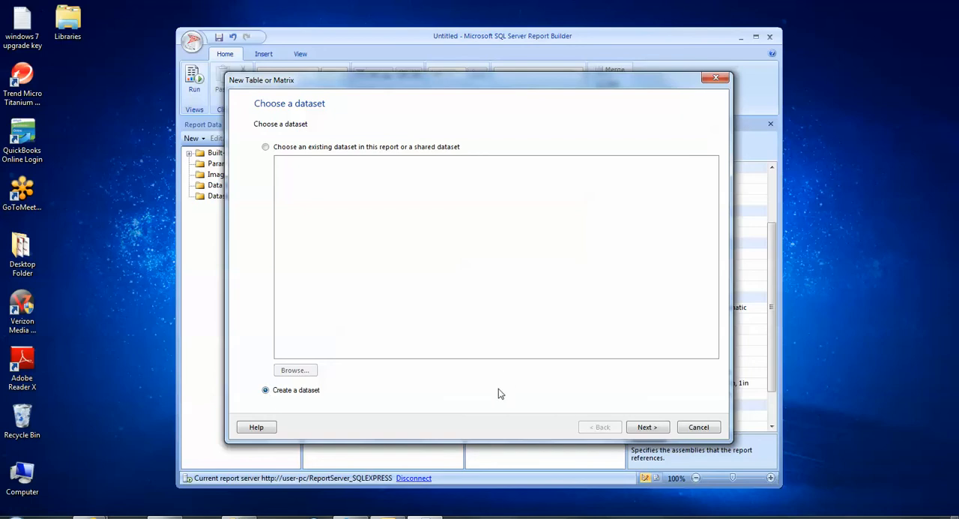
pyautogui.click(648, 427)
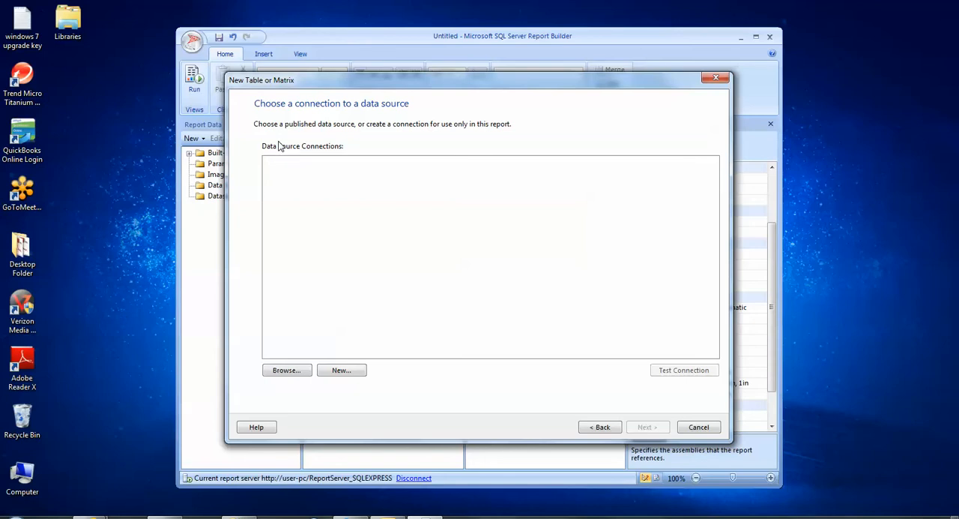
pyautogui.click(342, 370)
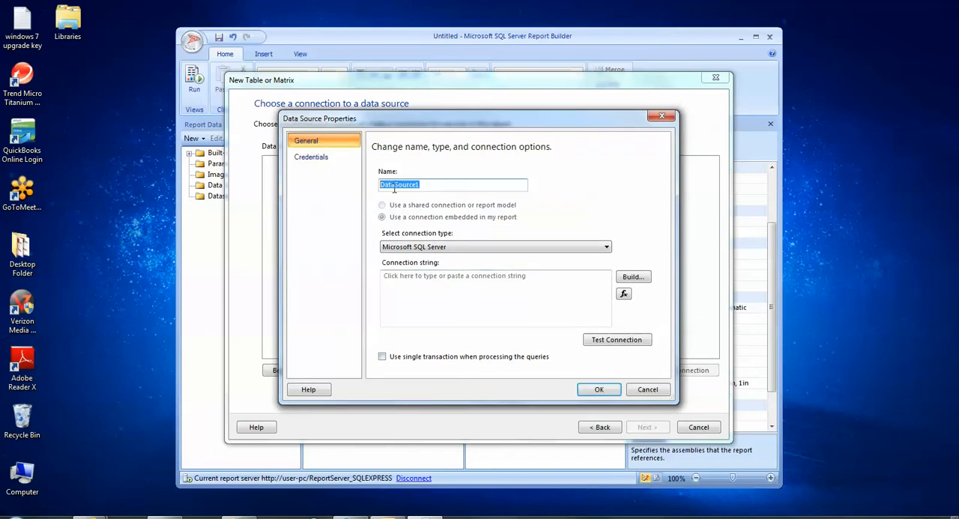
# Name the data source dsAdventureWorkLT and keep Microsoft SQL Server as its connection type.
pyautogui.write('dsAdventurewor')
pyautogui.press('BackSpace')
pyautogui.press('BackSpace')
pyautogui.press('BackSpace')
pyautogui.write('WorkLT')
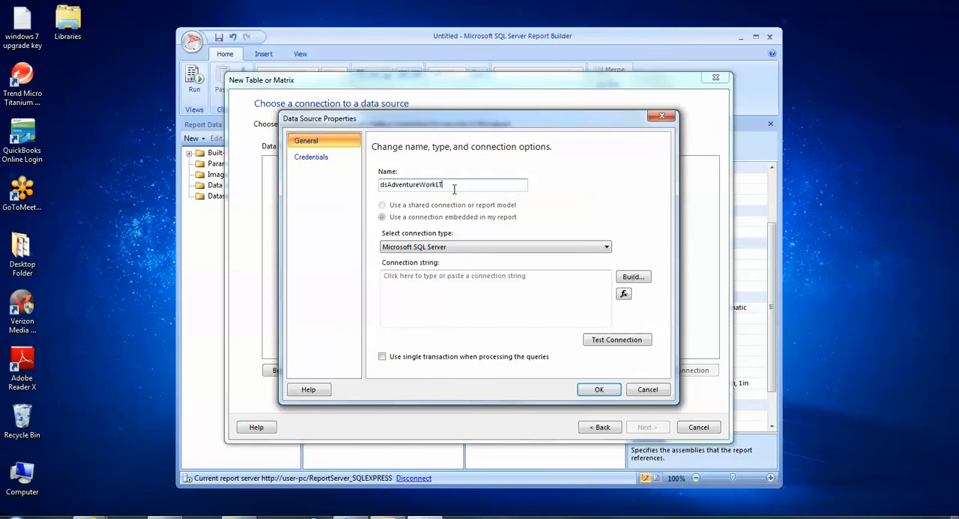
pyautogui.moveTo(452, 186); pyautogui.dragTo(346, 179)
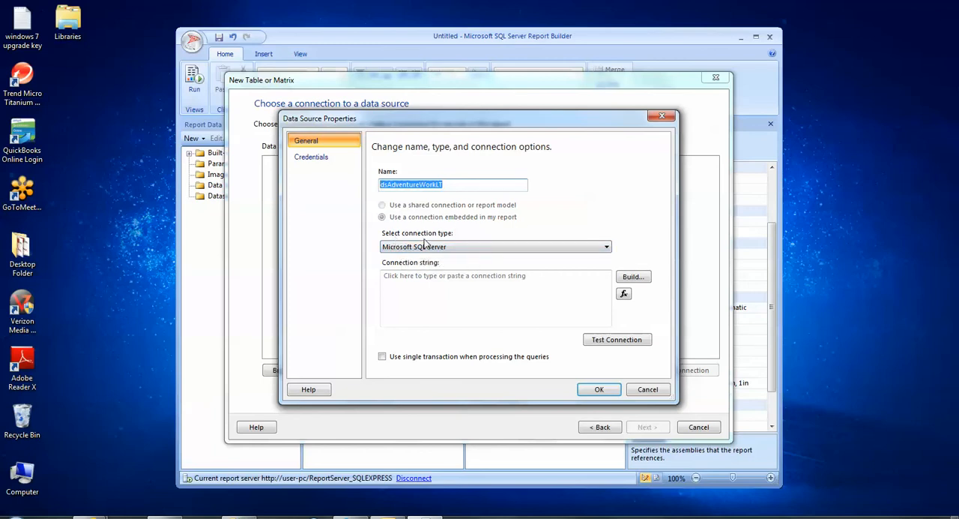
pyautogui.click(478, 250)
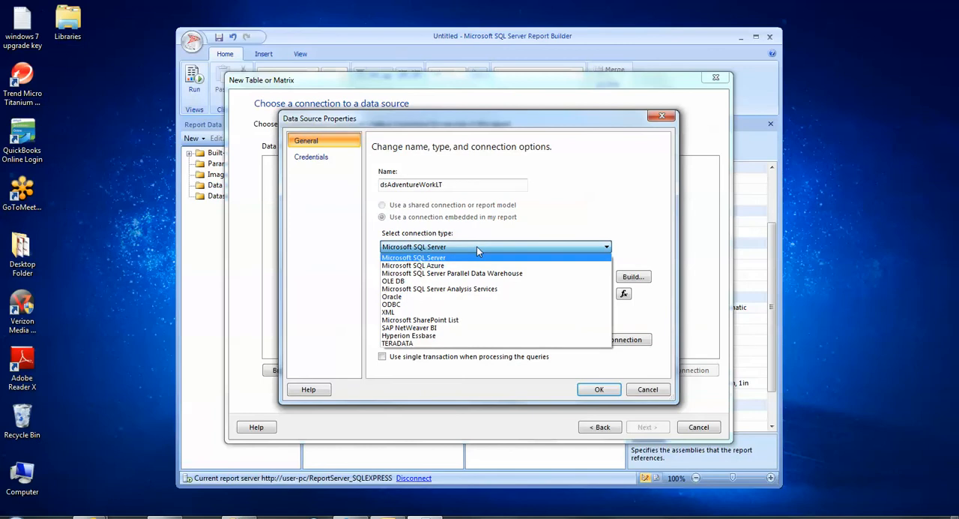
pyautogui.click(478, 250)
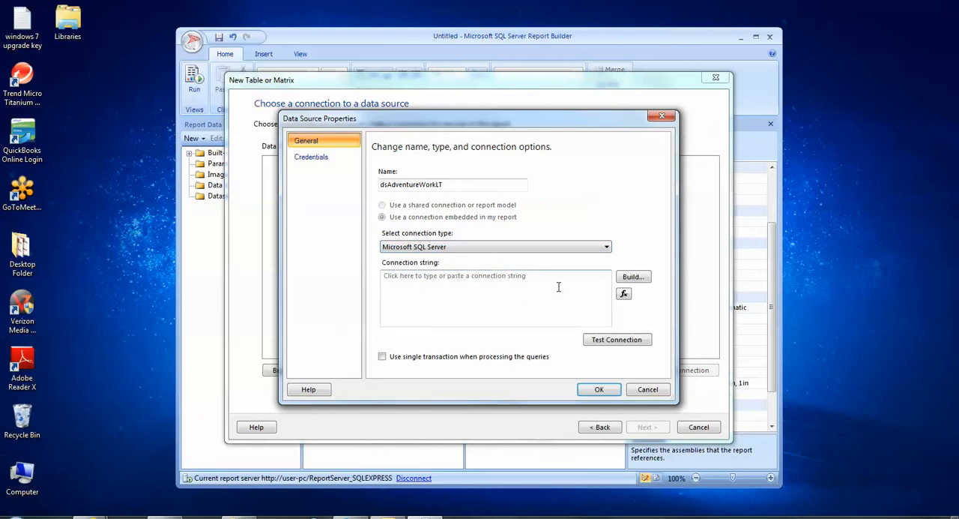
# Build the connection string with server .\SQLExpress and the AdventureWorksLT database.
pyautogui.click(644, 281)
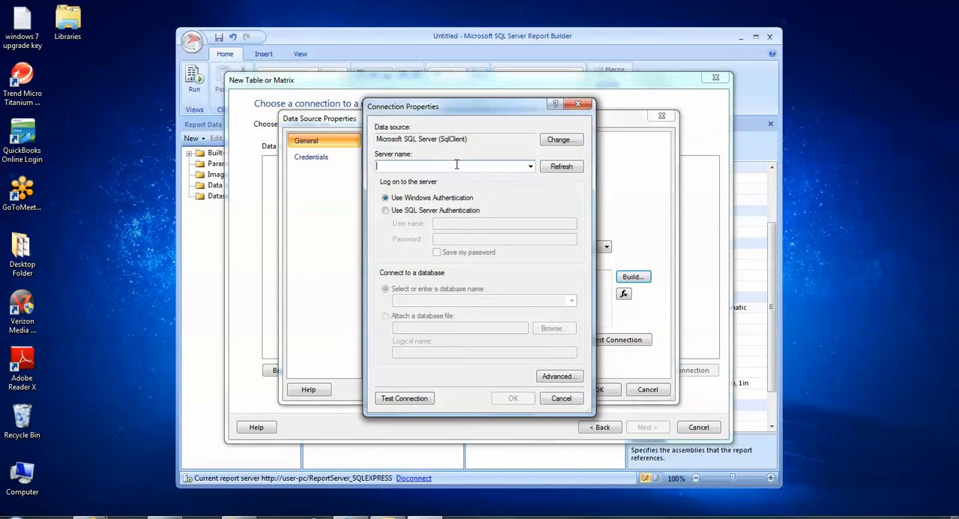
pyautogui.write('\\')
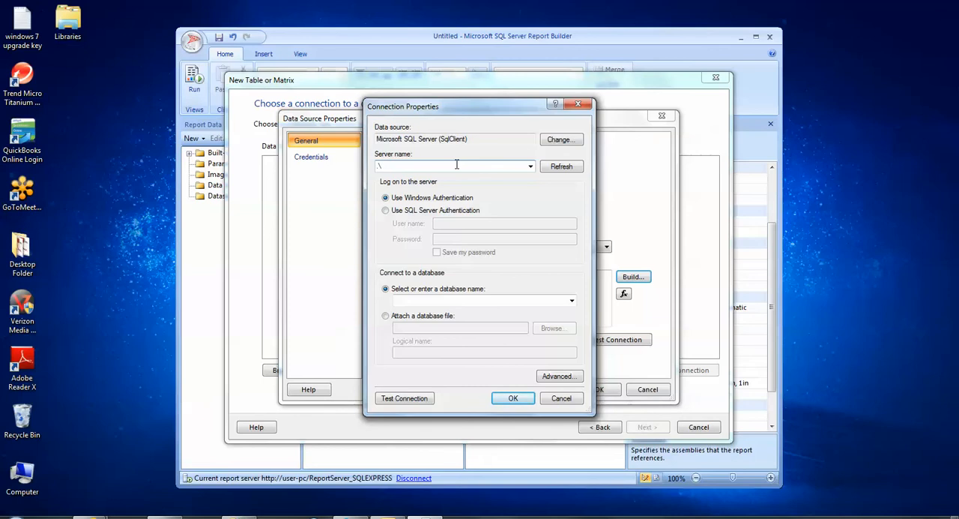
pyautogui.write('SQLExpress')
pyautogui.click(571, 300)
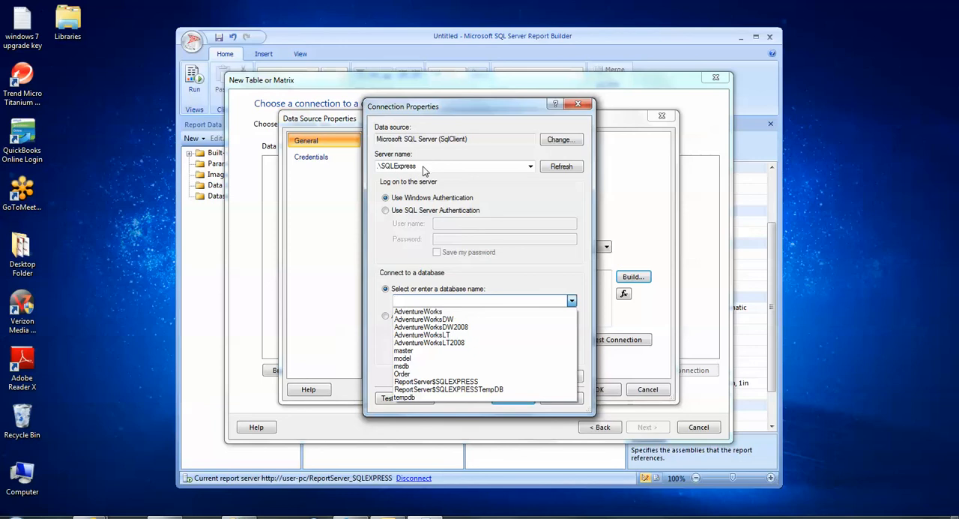
pyautogui.click(448, 335)
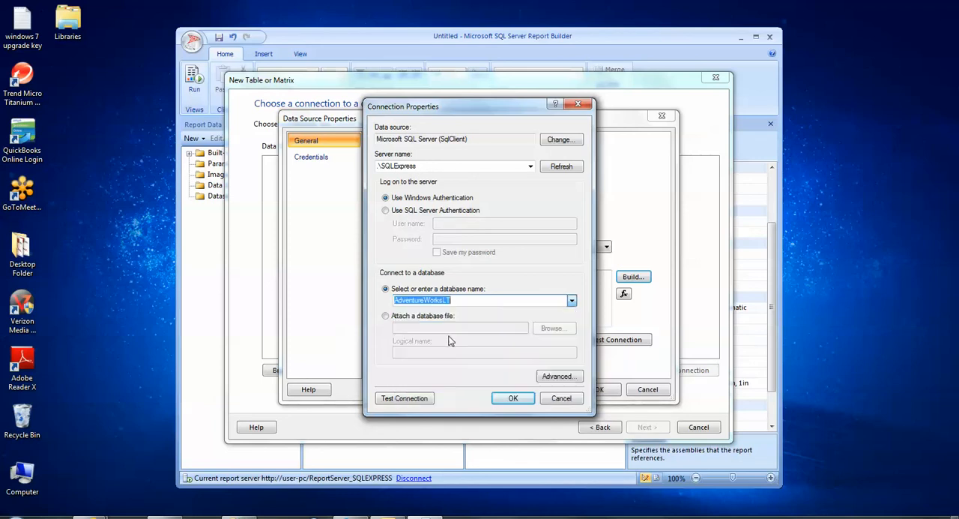
# Test the database connection, save the data source and proceed to the query design with it.
pyautogui.click(409, 398)
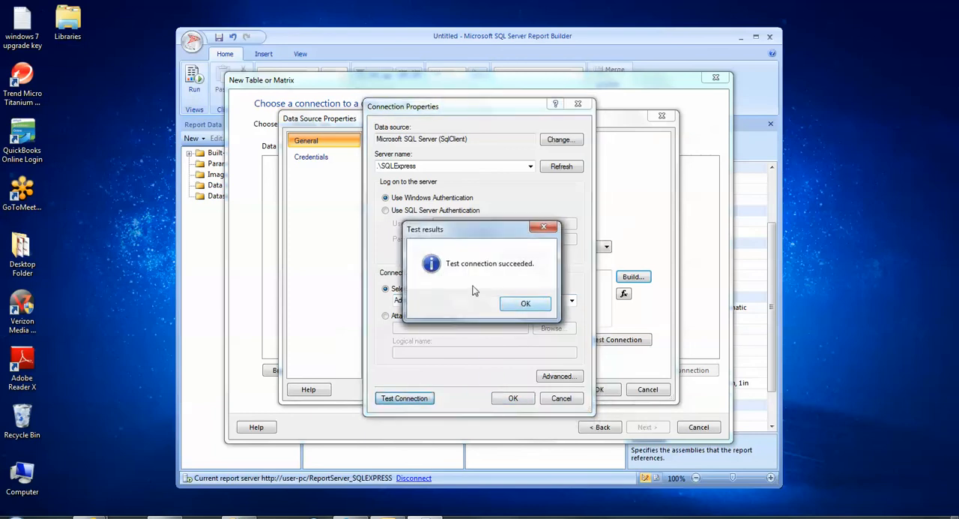
pyautogui.click(531, 307)
pyautogui.click(514, 398)
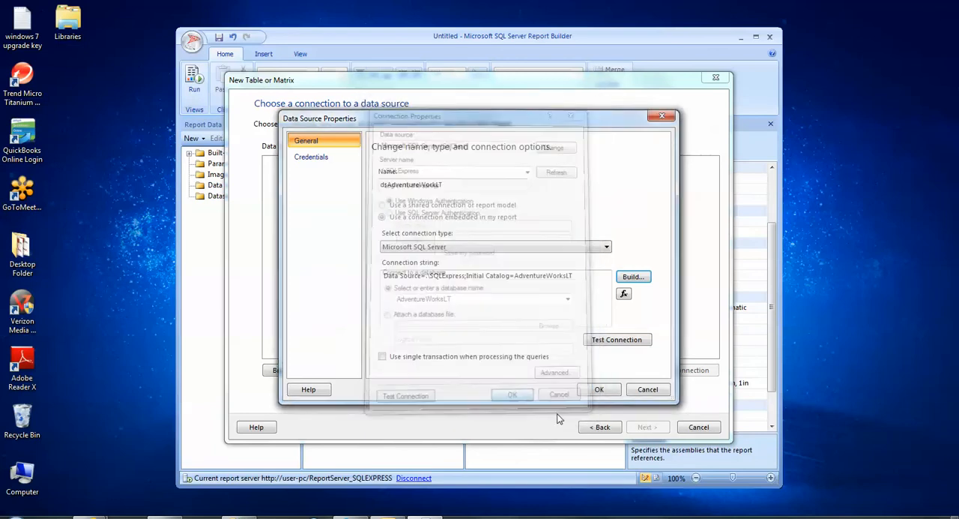
pyautogui.click(598, 389)
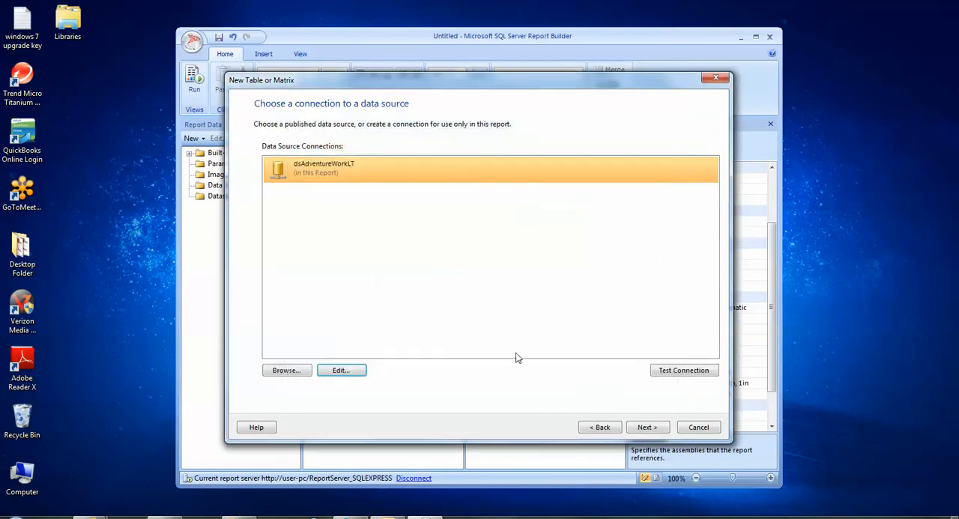
pyautogui.click(657, 428)
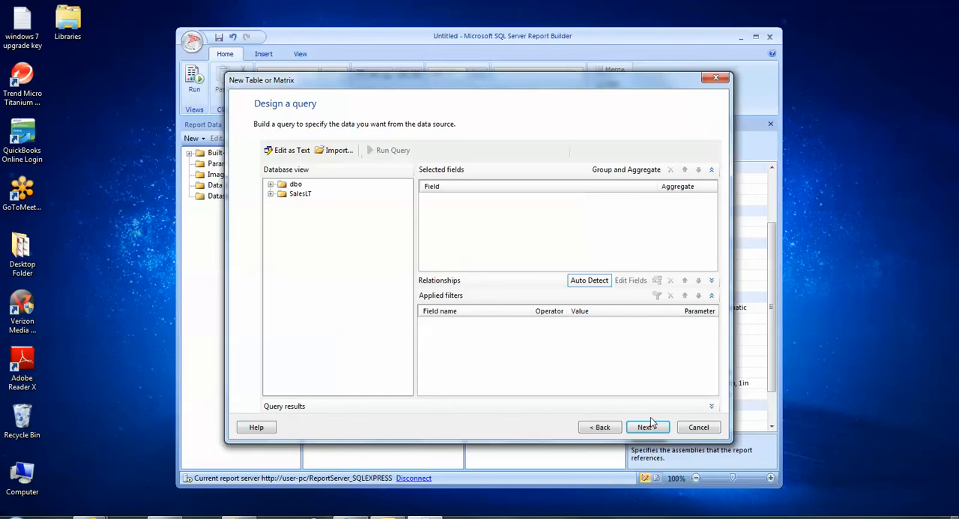
# Add FirstName, LastName and CompanyName from the SalesLT Customer table to the query.
pyautogui.click(284, 154)
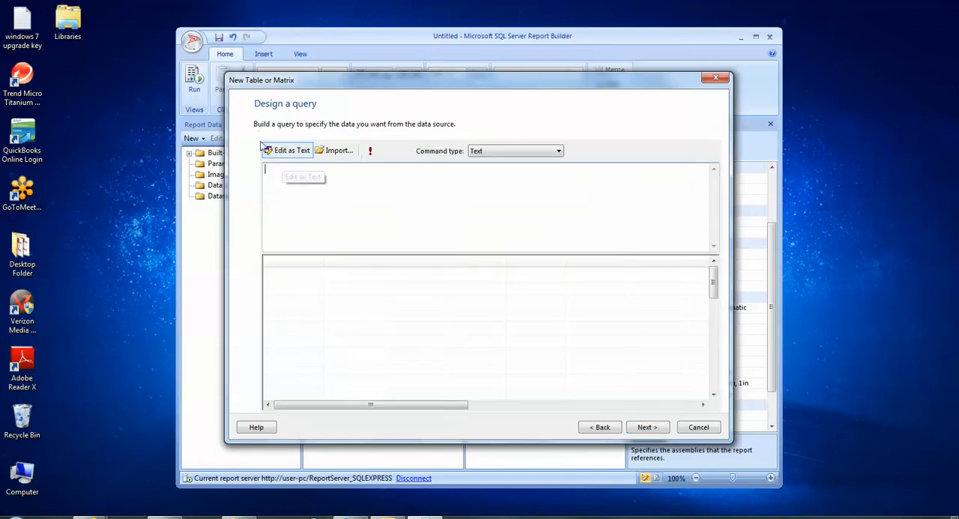
pyautogui.click(289, 152)
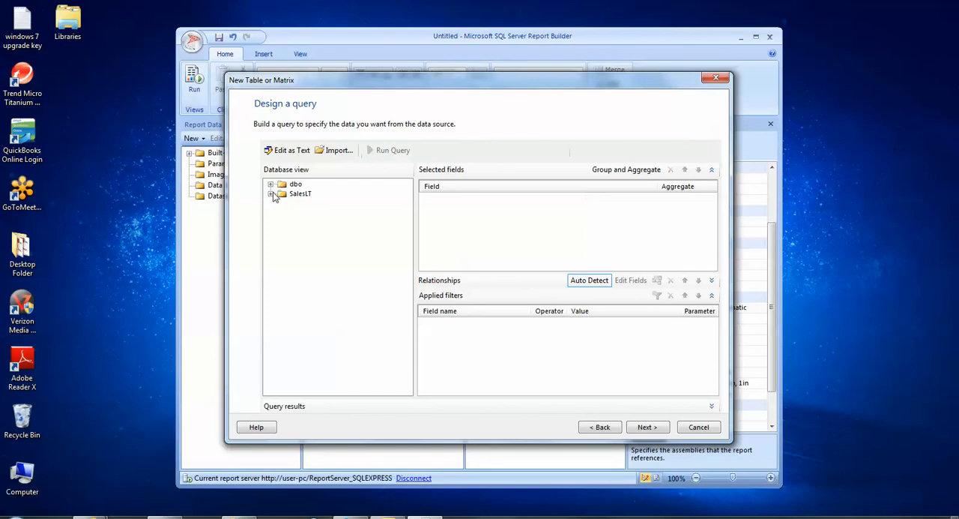
pyautogui.click(271, 194)
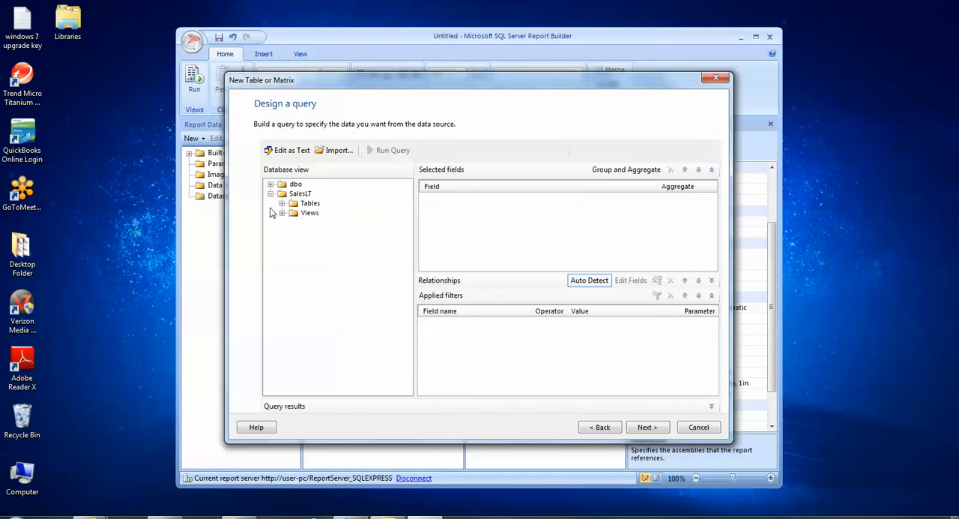
pyautogui.click(282, 203)
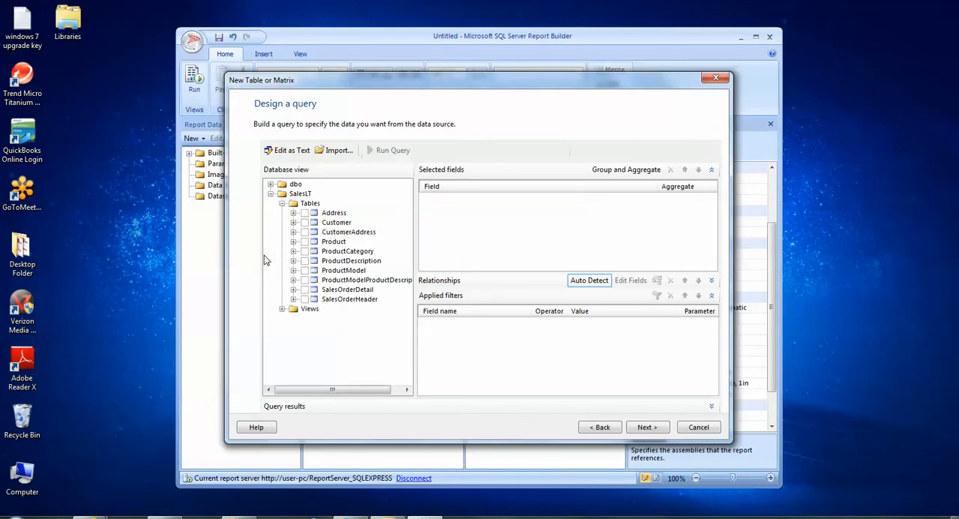
pyautogui.click(293, 222)
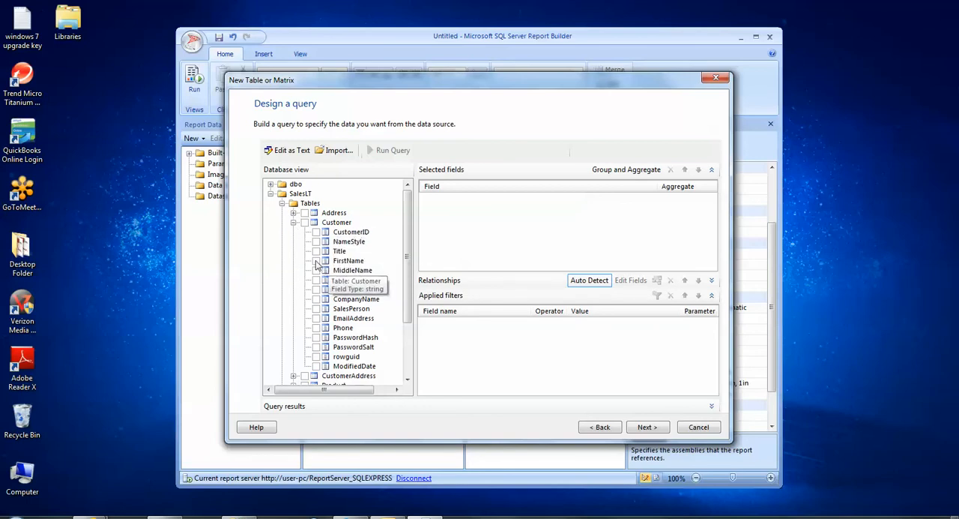
pyautogui.click(316, 260)
pyautogui.click(316, 279)
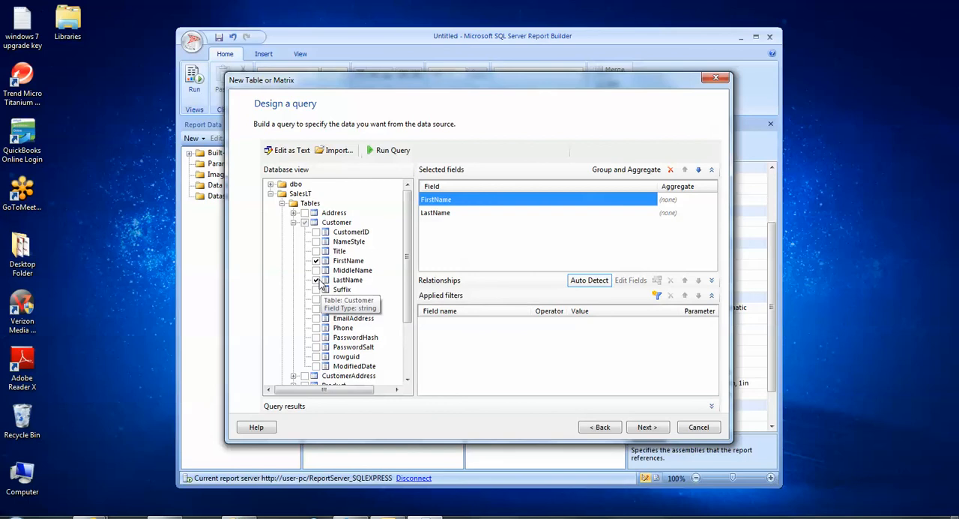
pyautogui.click(316, 299)
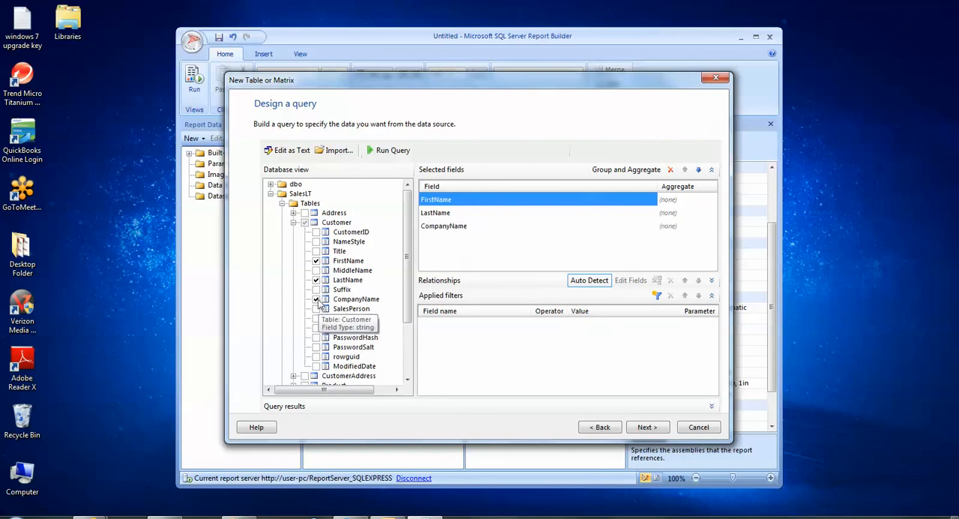
# Add StateProvince from the Address table to the query and expand the table relationships.
pyautogui.click(293, 213)
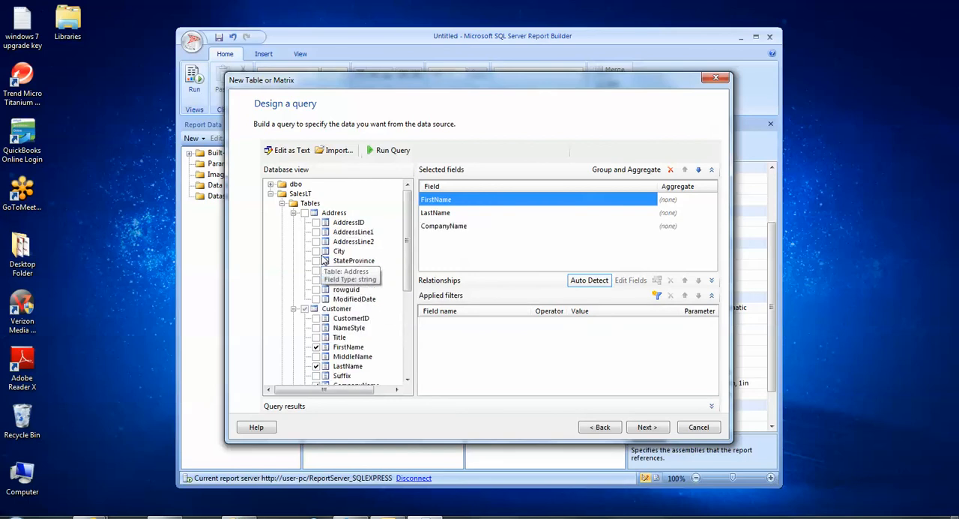
pyautogui.click(316, 261)
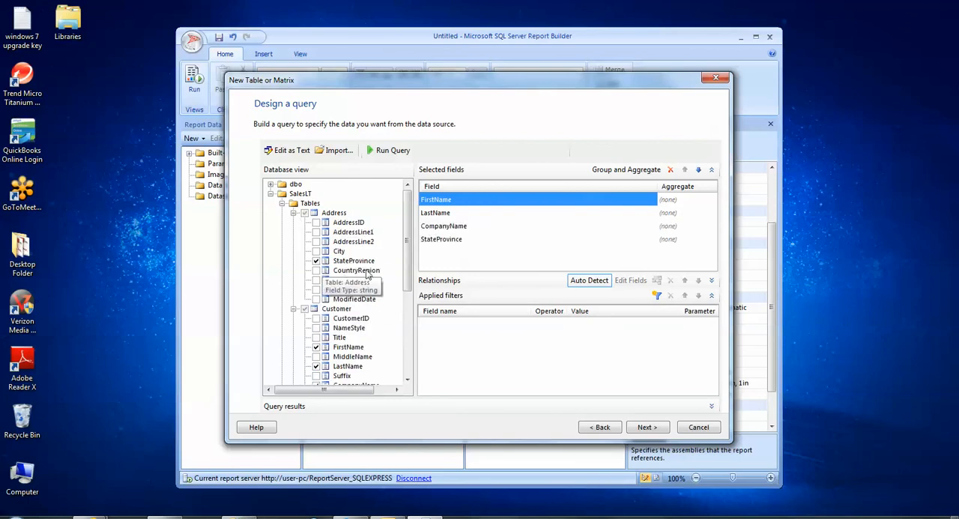
pyautogui.click(711, 281)
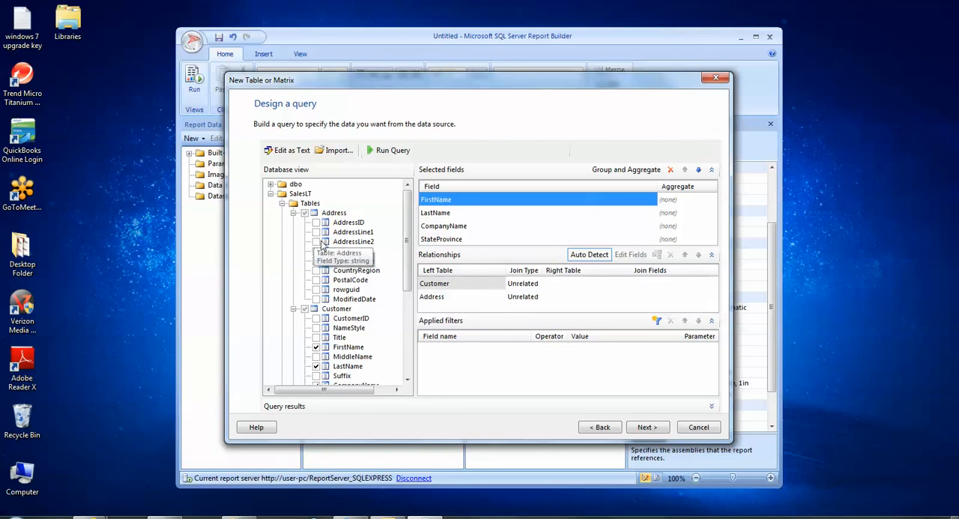
# Add AddressID from Address, CustomerID from Customer, and both CustomerID and AddressID from CustomerAddress to relate the tables.
pyautogui.scroll(-1, 402, 256)
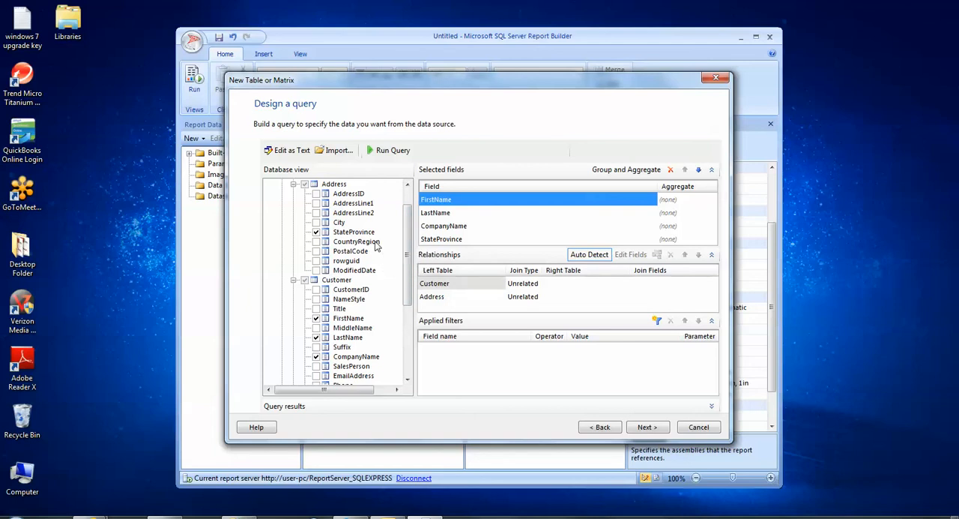
pyautogui.click(315, 193)
pyautogui.click(316, 289)
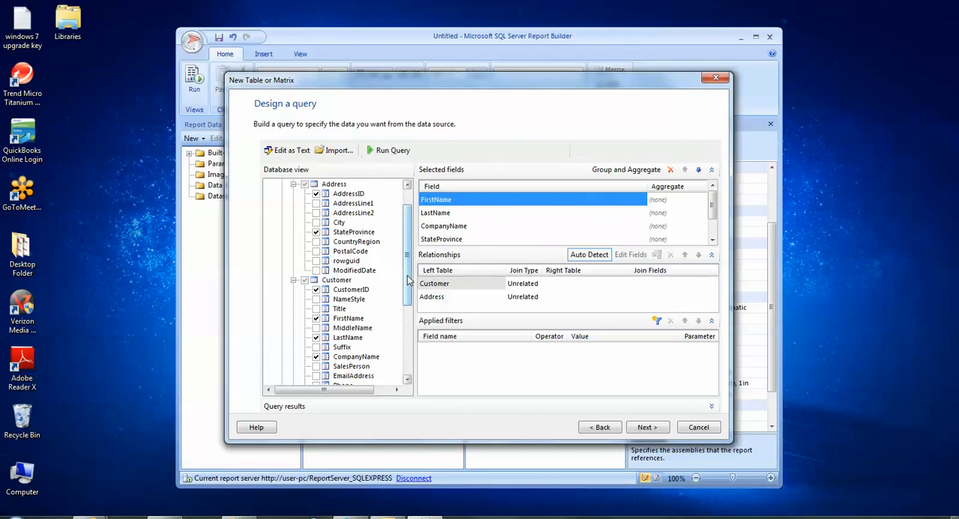
pyautogui.moveTo(410, 281); pyautogui.dragTo(405, 350)
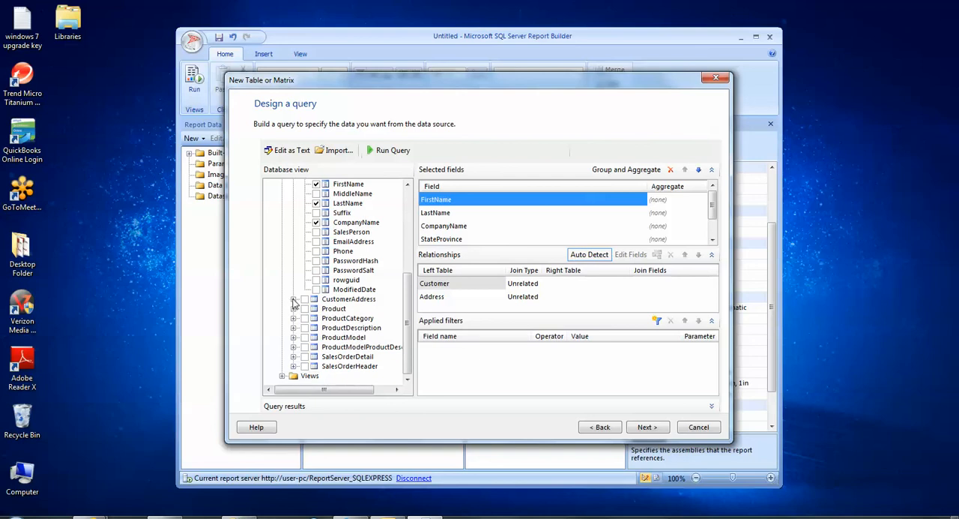
pyautogui.click(293, 299)
pyautogui.click(317, 309)
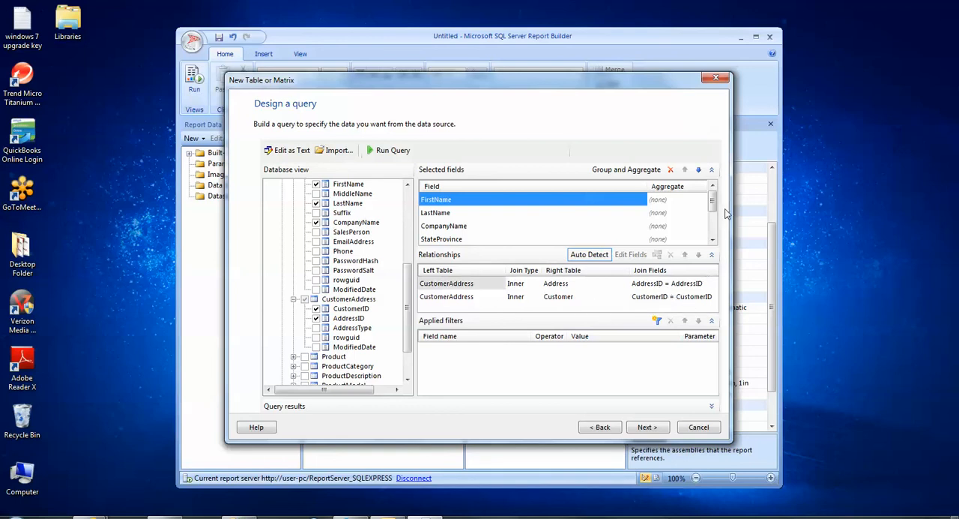
# Review the selected fields, switch the query to text editing and enlarge the editor to show the whole statement.
pyautogui.moveTo(710, 201)
pyautogui.mouseDown()
pyautogui.moveTo(707, 239)
pyautogui.moveTo(721, 190)
pyautogui.mouseUp()
pyautogui.click(294, 151)
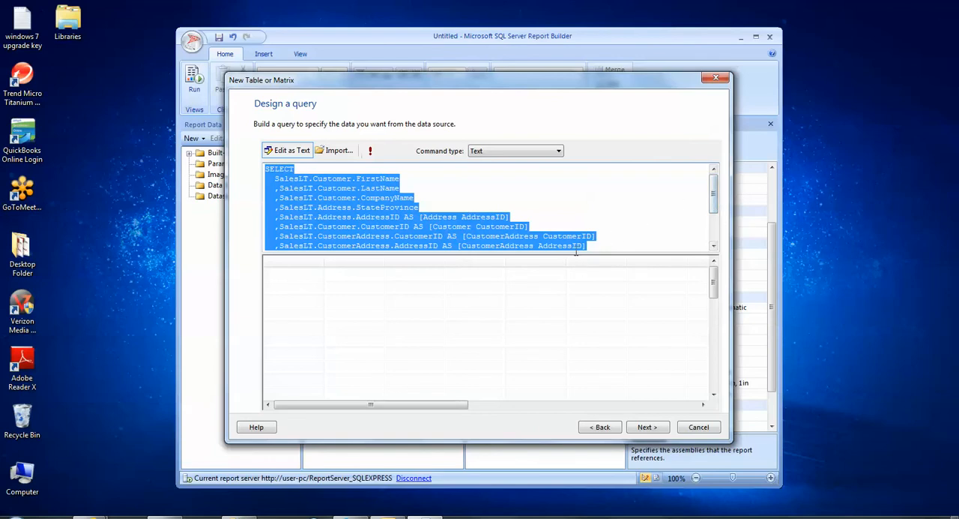
pyautogui.moveTo(571, 252); pyautogui.dragTo(576, 339)
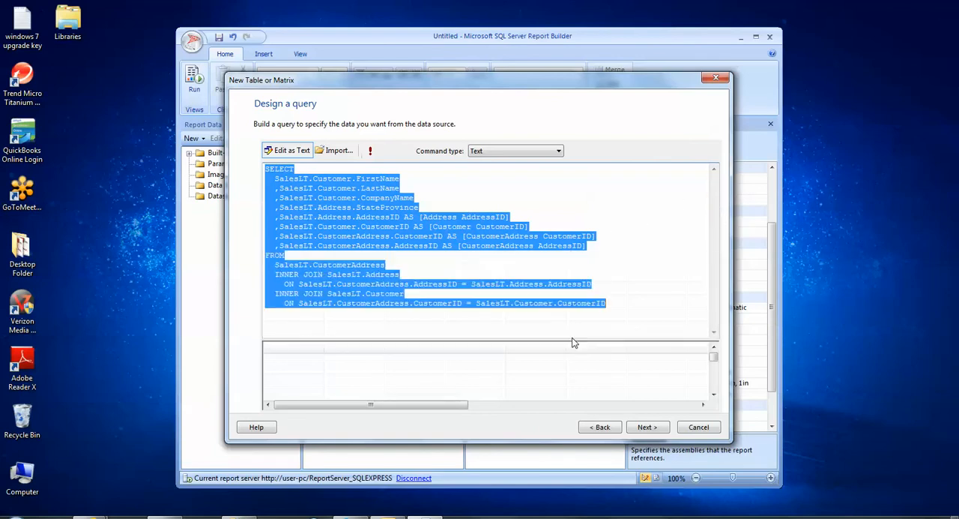
pyautogui.click(363, 326)
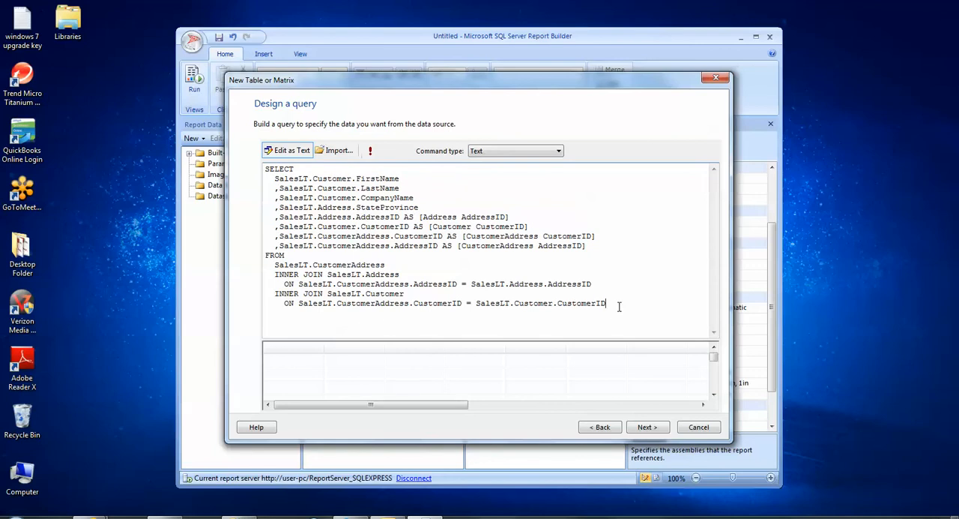
# Append a WHERE clause on SalesLT.Address.StateProvince to the end of the query, copying the field name from the SELECT list.
pyautogui.press('Return')
pyautogui.write('WHERE')
pyautogui.click(276, 207)
pyautogui.moveTo(279, 207); pyautogui.dragTo(416, 209)
pyautogui.rightClick(412, 210)
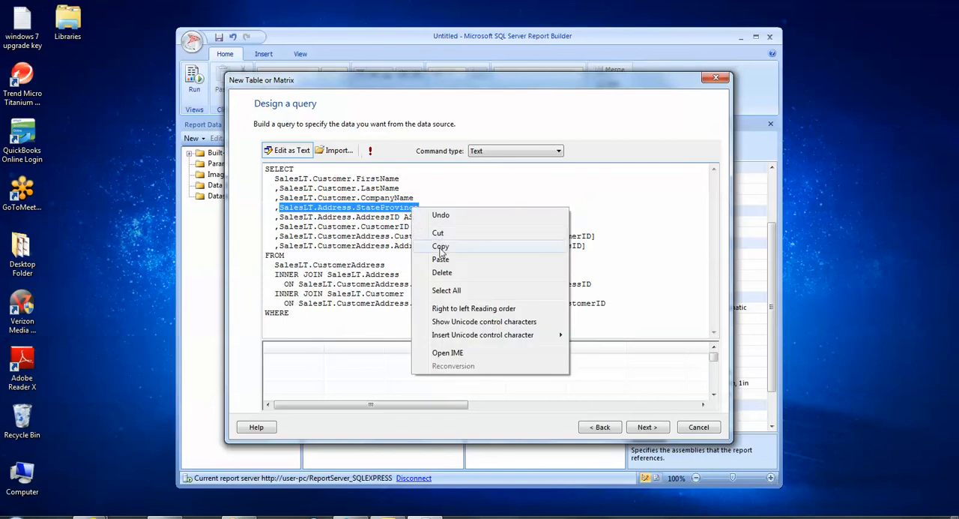
pyautogui.click(442, 249)
pyautogui.click(313, 316)
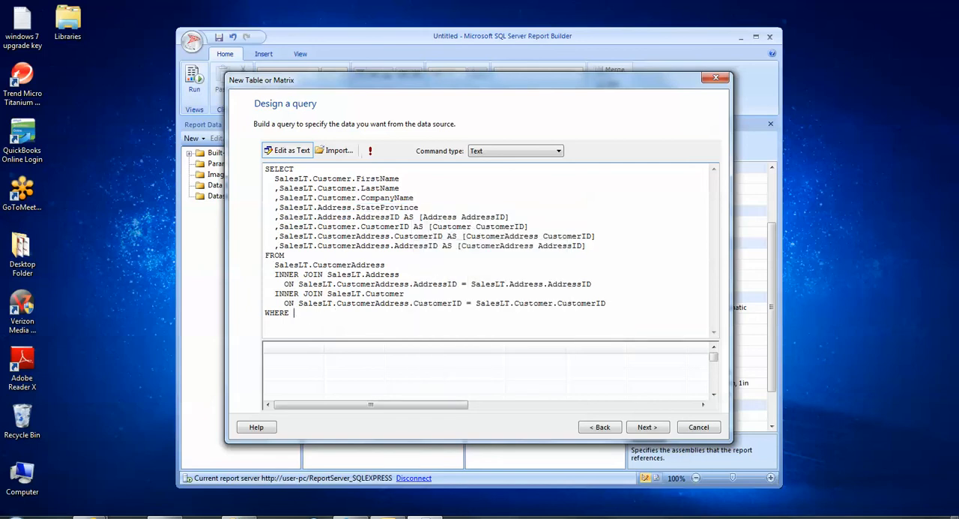
pyautogui.hotkey('ctrl', 'v')
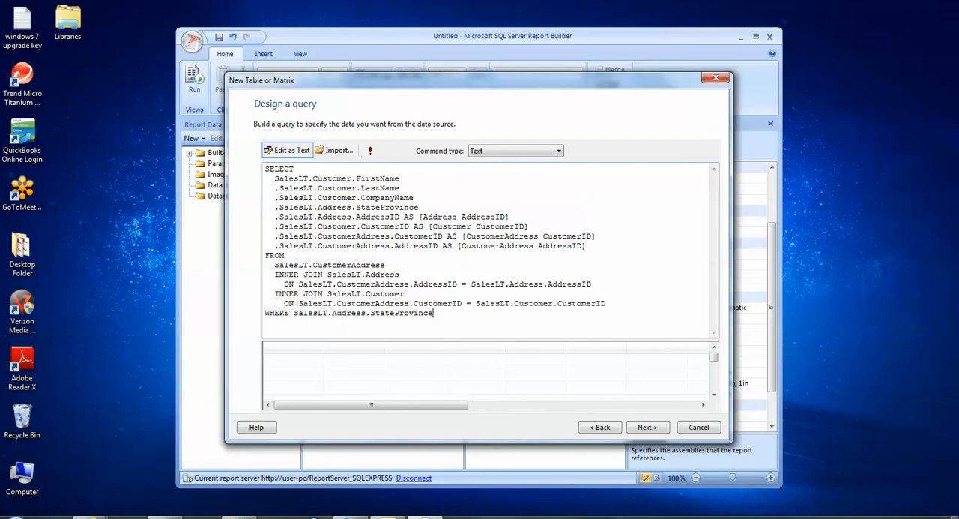
pyautogui.write('in (@State)')
pyautogui.write(')')
pyautogui.press('Return')
pyautogui.write('ORDER')
pyautogui.write('BY Co')
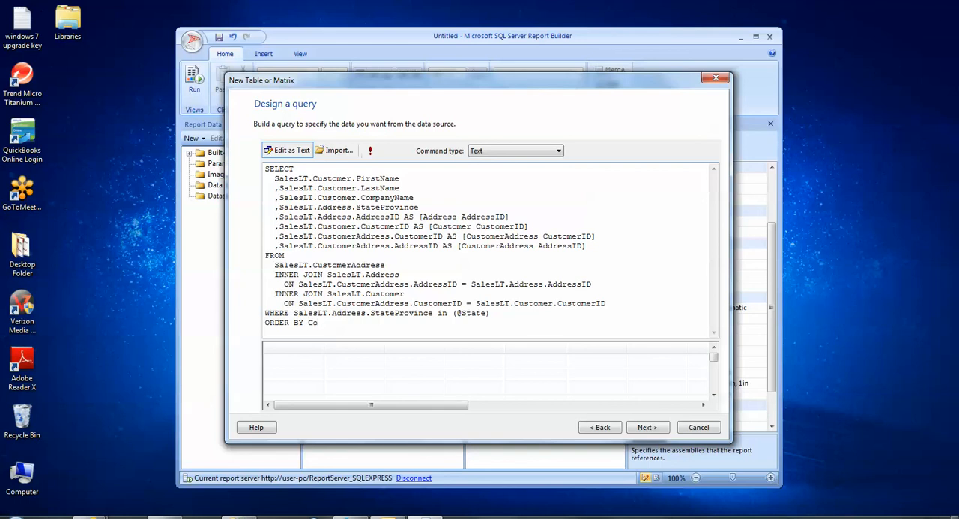
pyautogui.write('mpanyName')
pyautogui.click(369, 149)
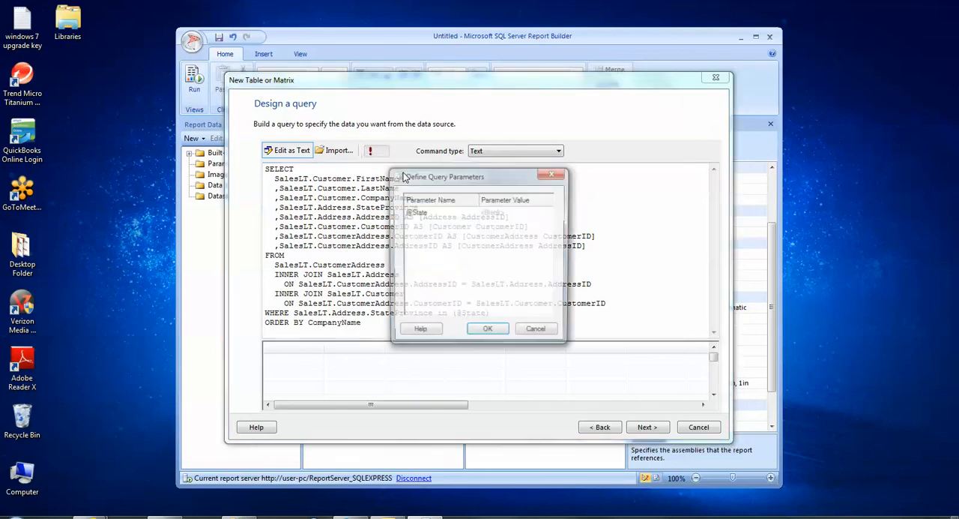
pyautogui.click(498, 213)
pyautogui.write('T')
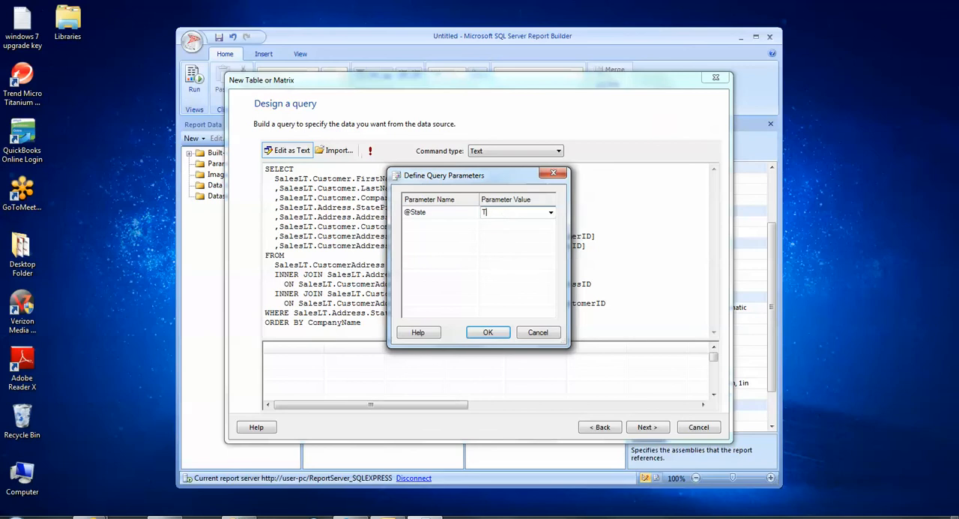
pyautogui.write('exas')
pyautogui.click(486, 335)
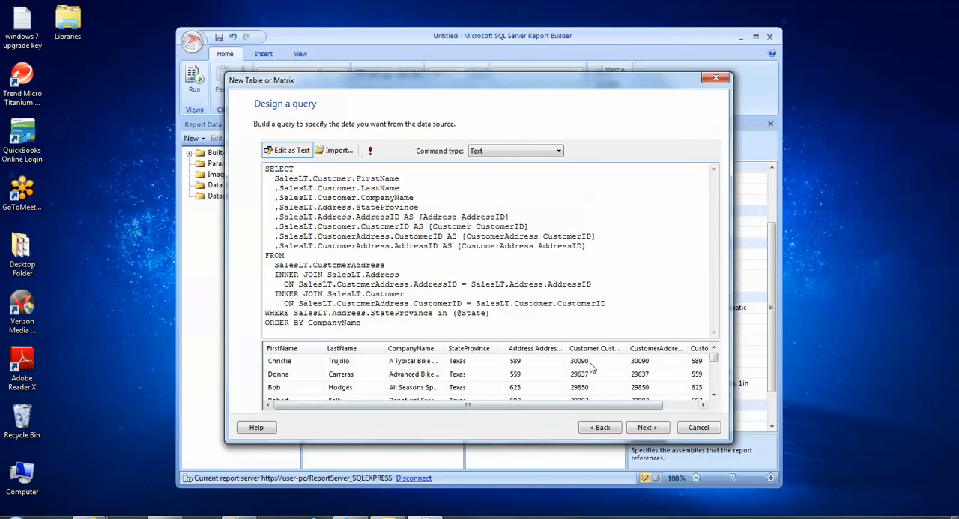
pyautogui.click(468, 364)
pyautogui.click(470, 376)
pyautogui.click(471, 386)
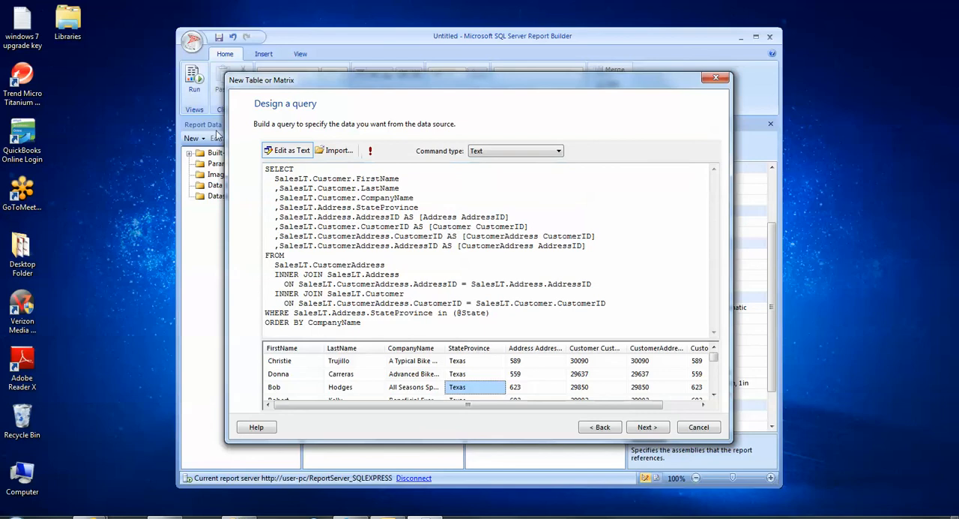
# Proceed to arranging fields and place FirstName, LastName, CompanyName and StateProvince together in Values.
pyautogui.click(655, 429)
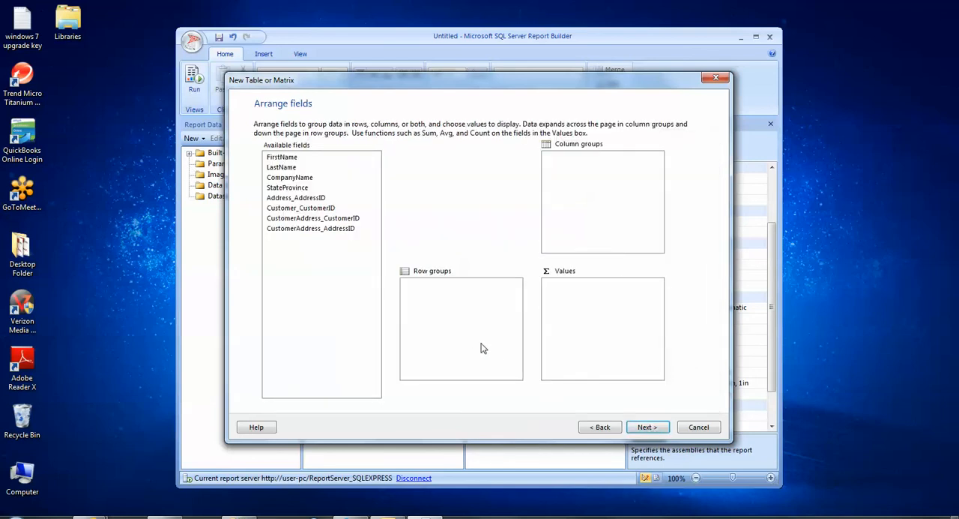
pyautogui.click(286, 159)
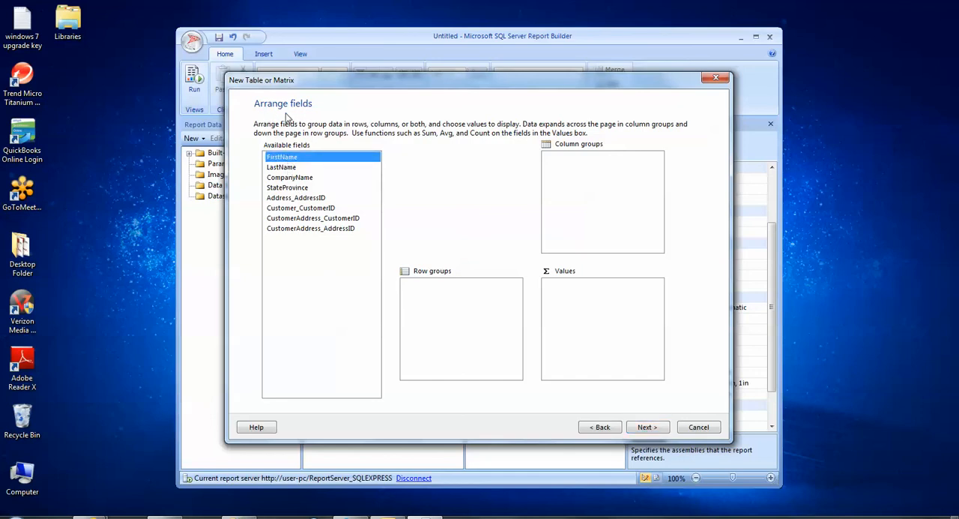
pyautogui.keyDown('shift'); pyautogui.click(289, 167); pyautogui.keyUp('shift')
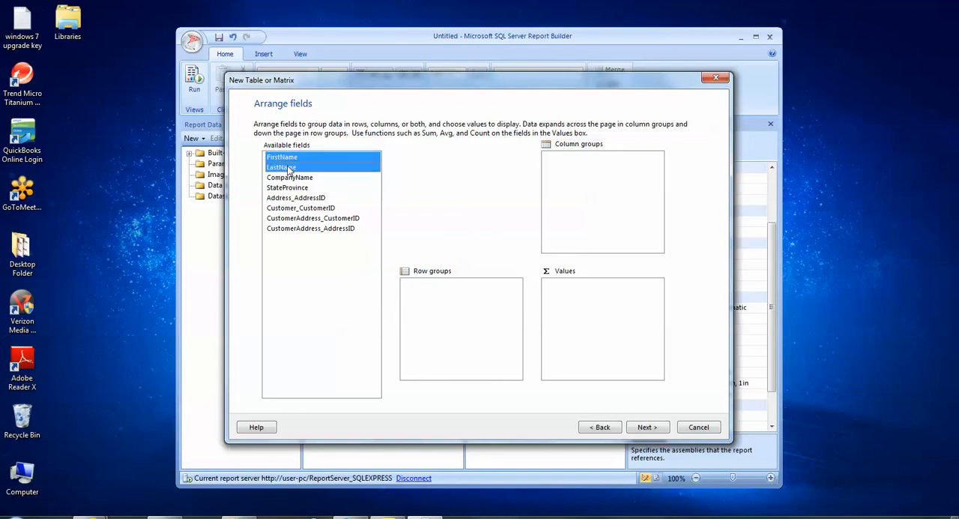
pyautogui.keyDown('shift'); pyautogui.click(289, 177); pyautogui.keyUp('shift')
pyautogui.keyDown('shift'); pyautogui.click(287, 188); pyautogui.keyUp('shift')
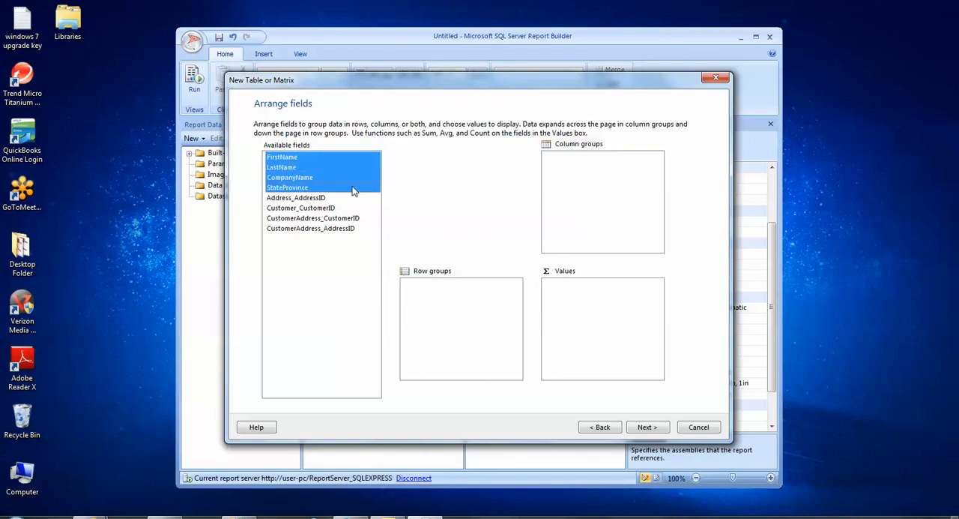
pyautogui.moveTo(355, 188); pyautogui.dragTo(590, 322)
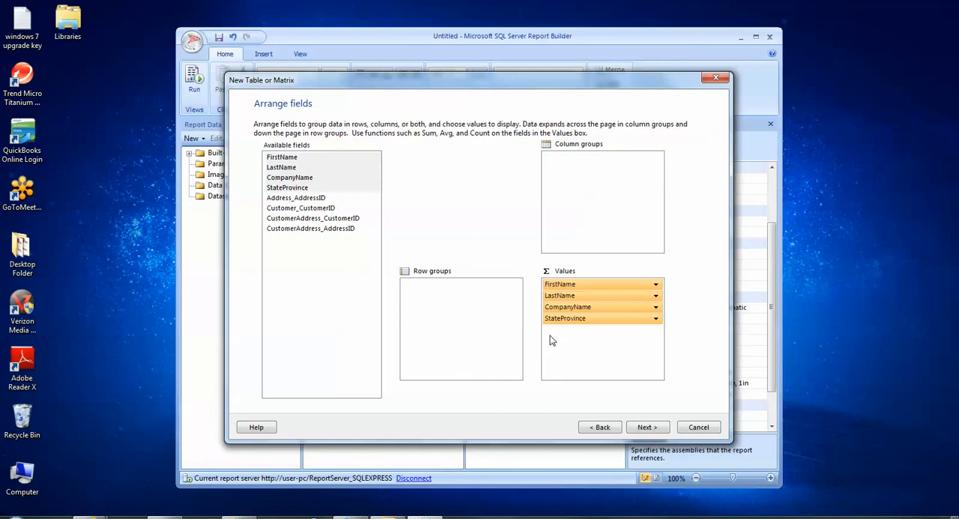
# Accept the default layout, choose the Corporate style after comparing the available styles, and finish the table wizard.
pyautogui.click(649, 427)
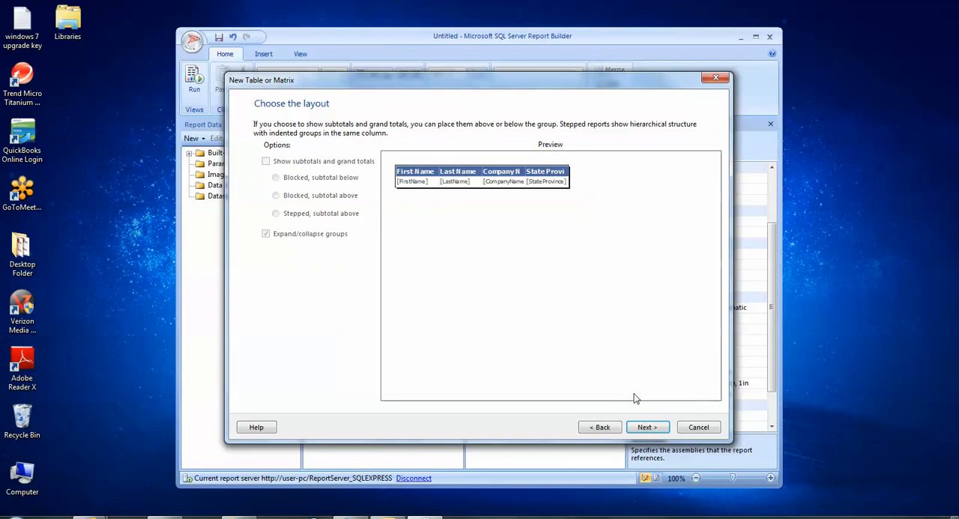
pyautogui.click(649, 428)
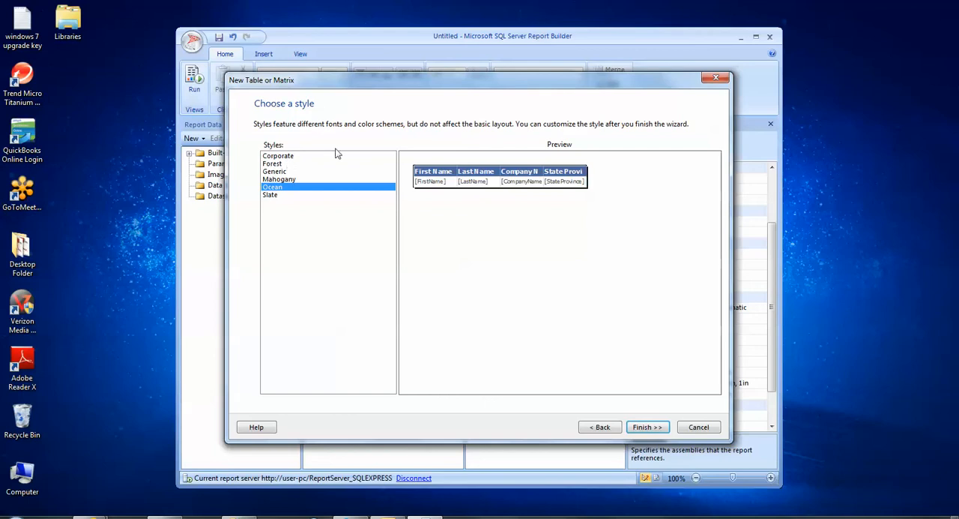
pyautogui.click(281, 156)
pyautogui.click(279, 163)
pyautogui.click(276, 172)
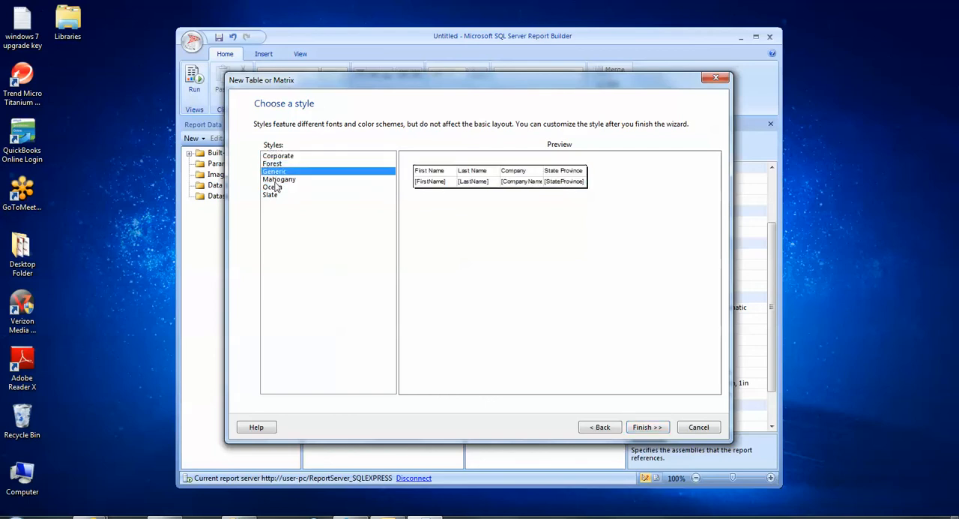
pyautogui.click(273, 187)
pyautogui.click(271, 196)
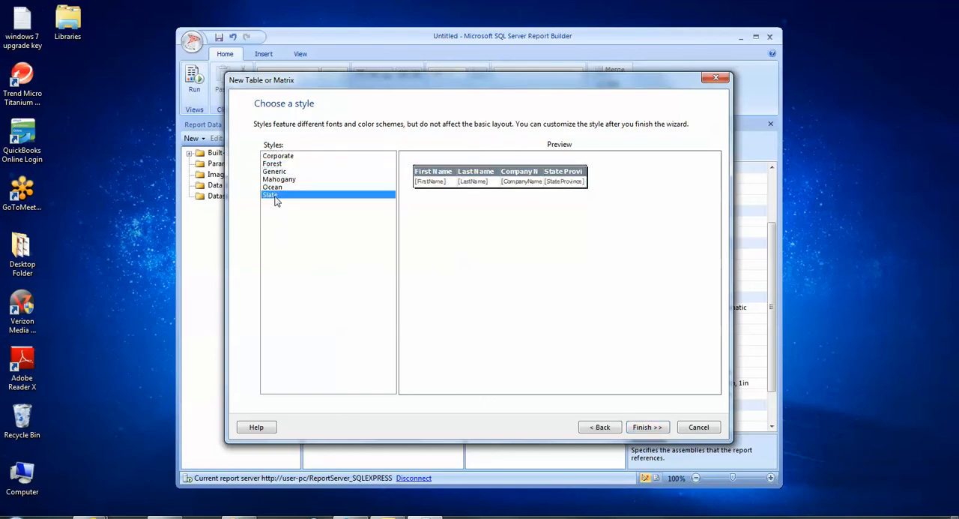
pyautogui.click(279, 156)
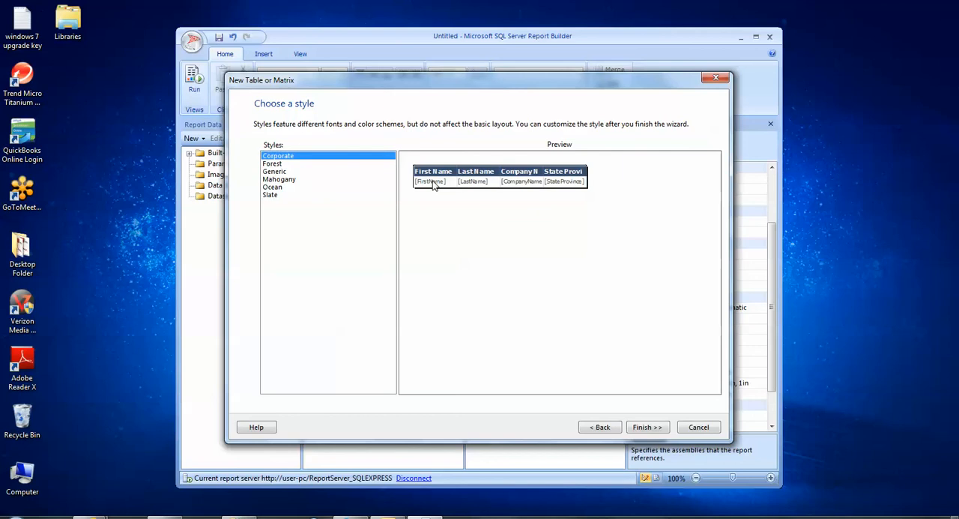
pyautogui.click(644, 428)
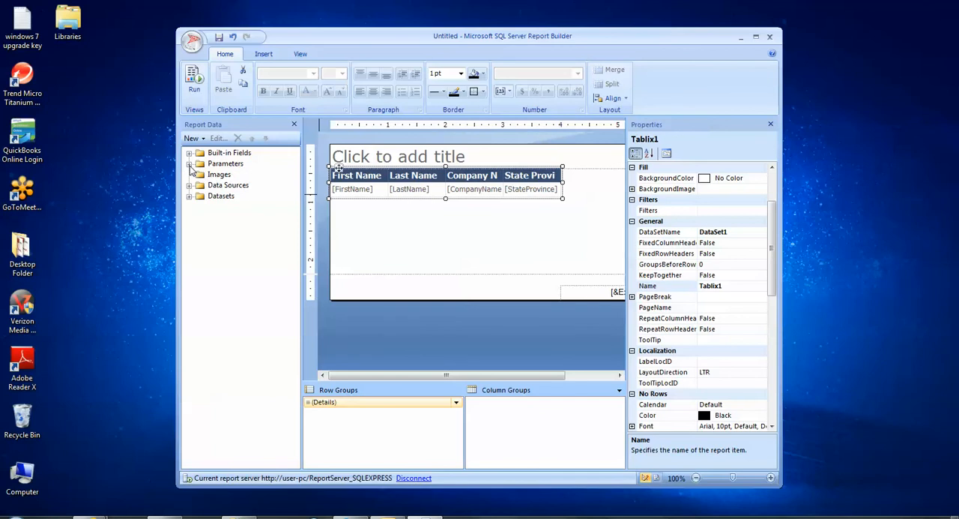
# Locate the State parameter in the report data and run the report in a maximized window with State set to California.
pyautogui.click(189, 164)
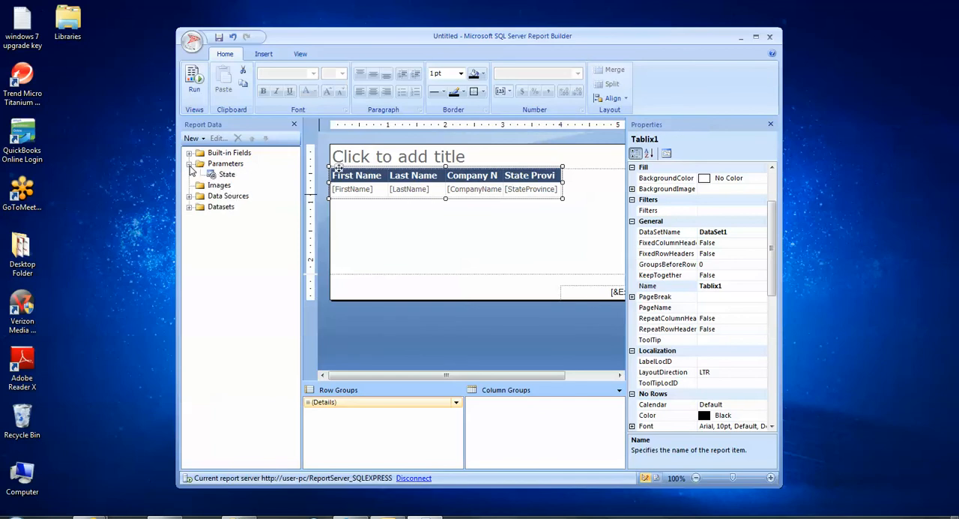
pyautogui.click(227, 175)
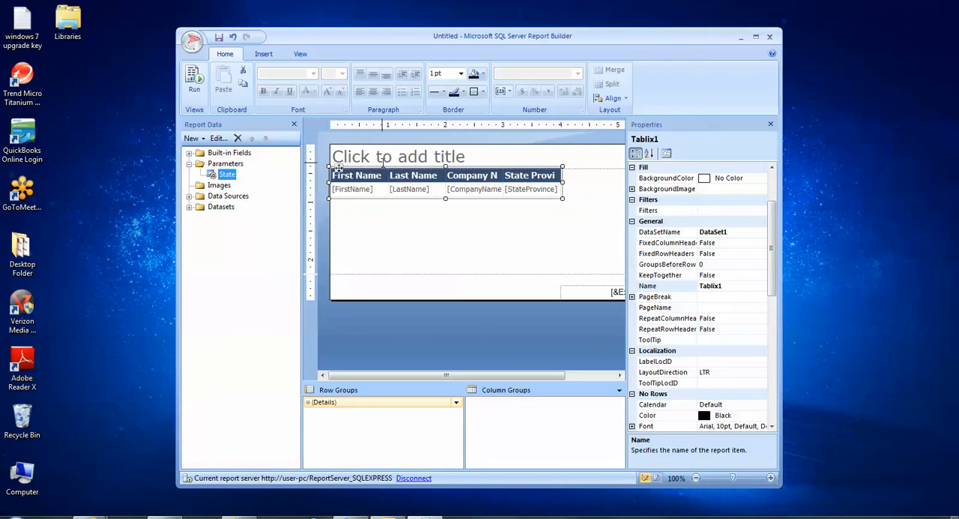
pyautogui.doubleClick(324, 37)
pyautogui.click(18, 52)
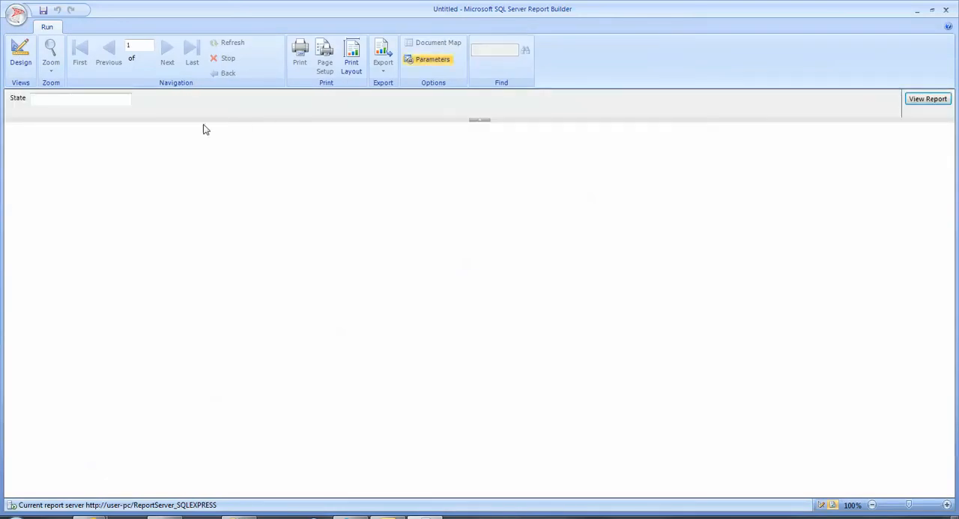
pyautogui.click(125, 102)
pyautogui.click(928, 98)
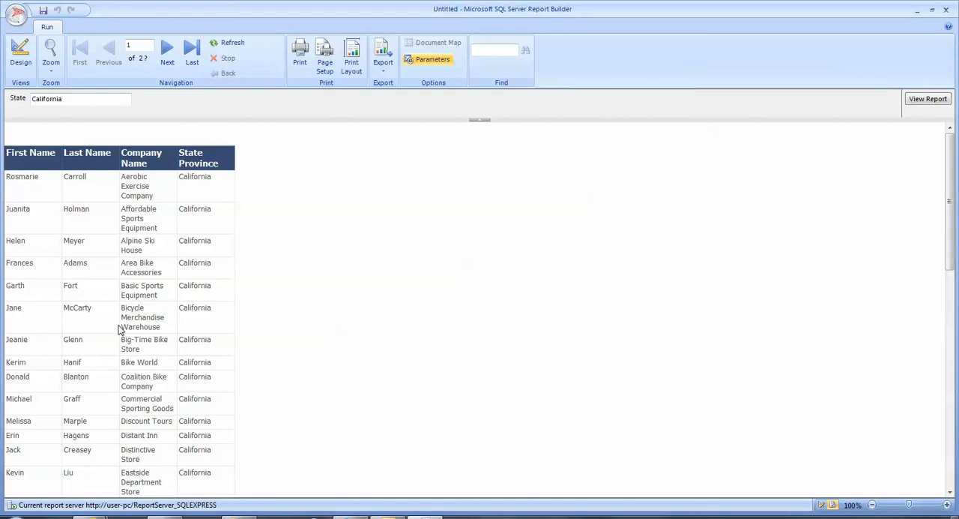
# Return to the report design and widen the First Name column to about 3 inches.
pyautogui.click(21, 55)
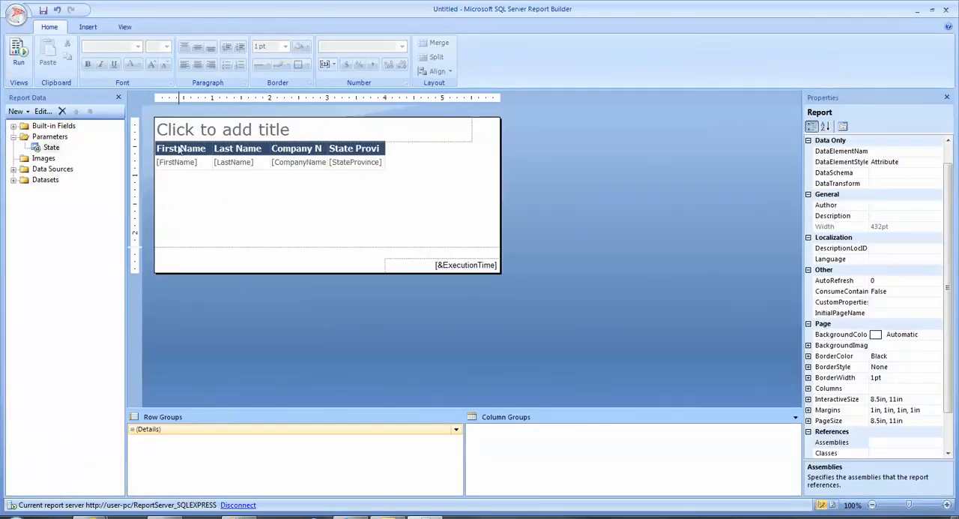
pyautogui.click(206, 147)
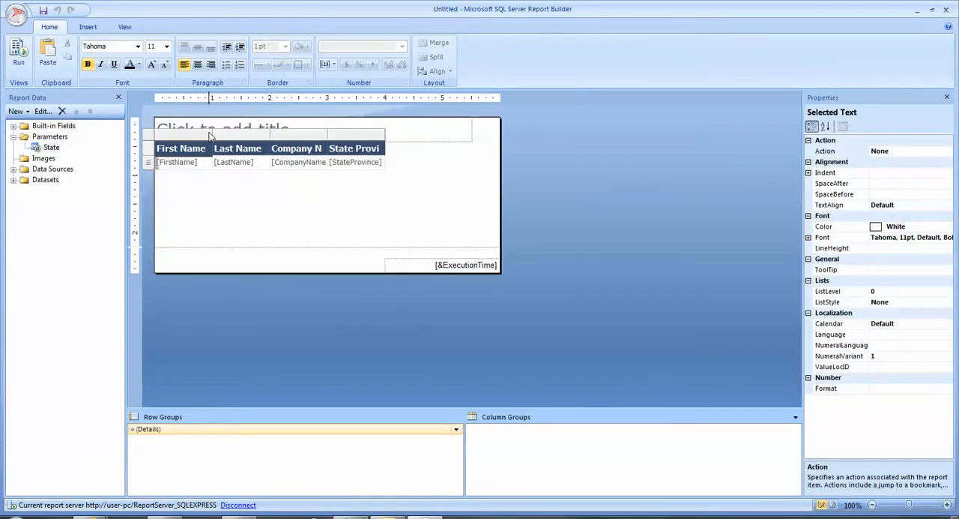
pyautogui.moveTo(212, 135); pyautogui.dragTo(325, 138)
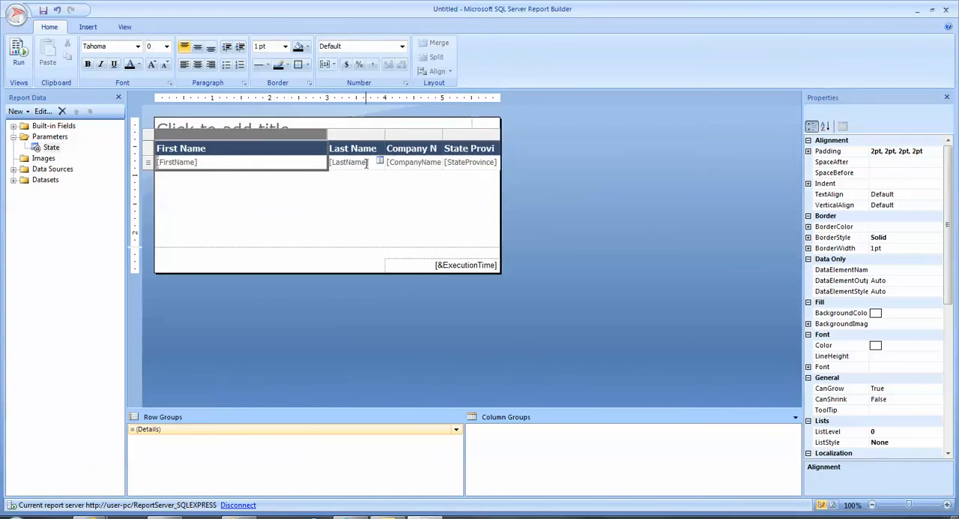
# Set the FirstName detail cell's expression to =Fields!FirstName.Value+" "+Fields!LastName.Value.
pyautogui.rightClick(221, 164)
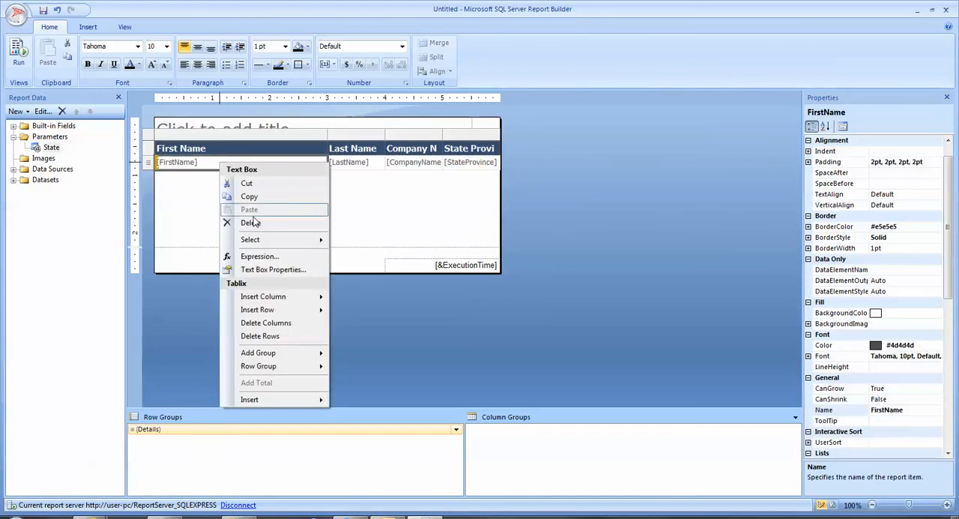
pyautogui.click(260, 257)
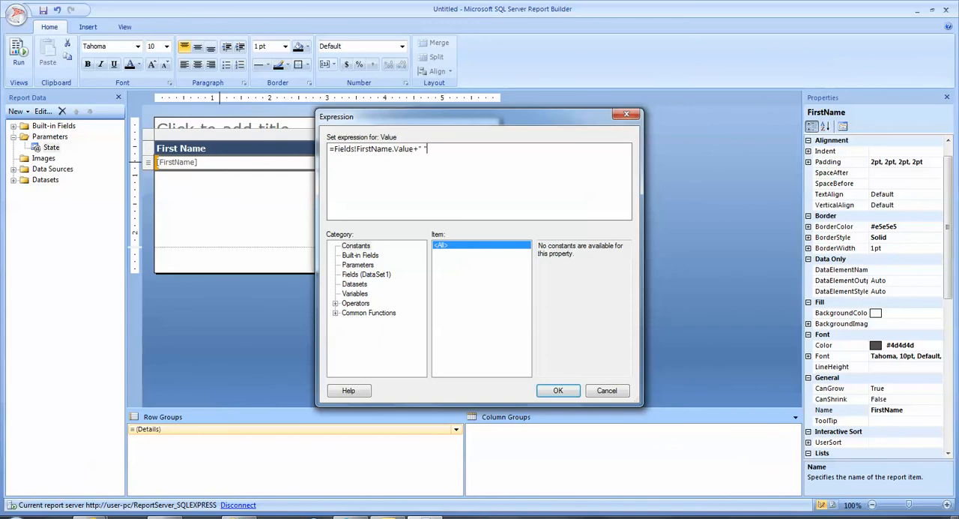
pyautogui.click(365, 273)
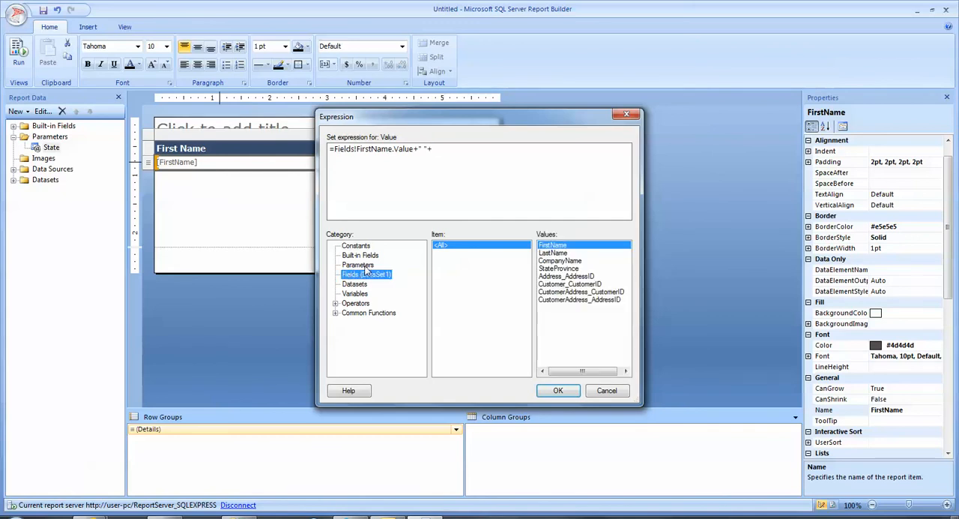
pyautogui.doubleClick(554, 252)
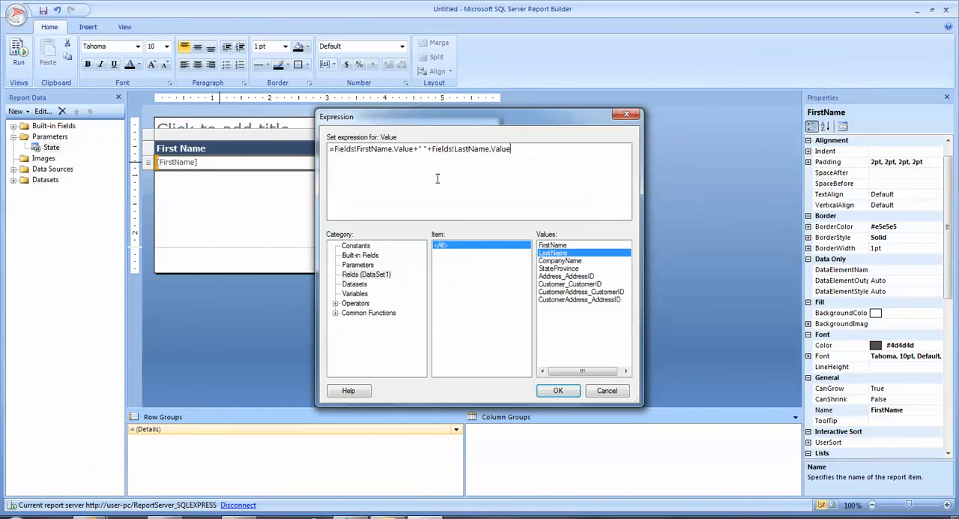
pyautogui.moveTo(429, 149); pyautogui.dragTo(414, 148)
pyautogui.click(567, 395)
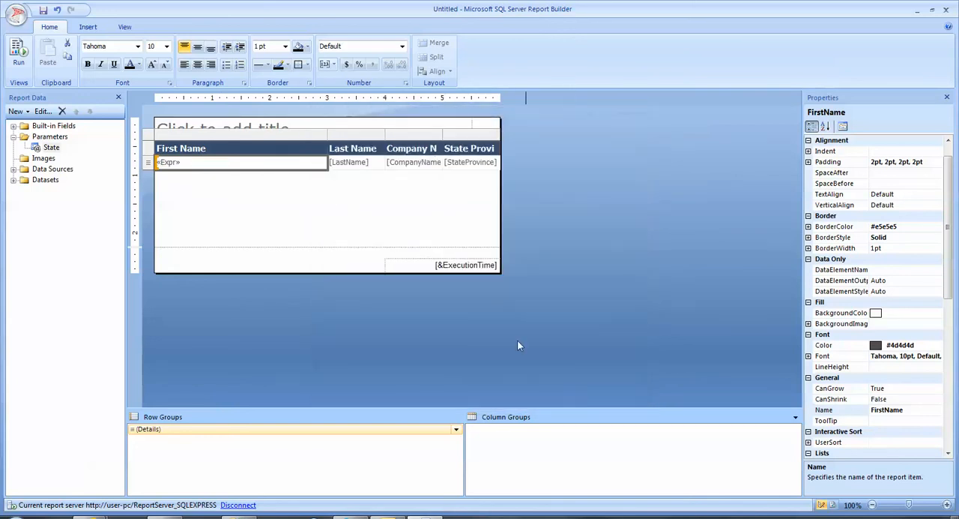
# Rename the First Name column header to Customer Name.
pyautogui.click(201, 149)
pyautogui.moveTo(202, 149); pyautogui.dragTo(146, 150)
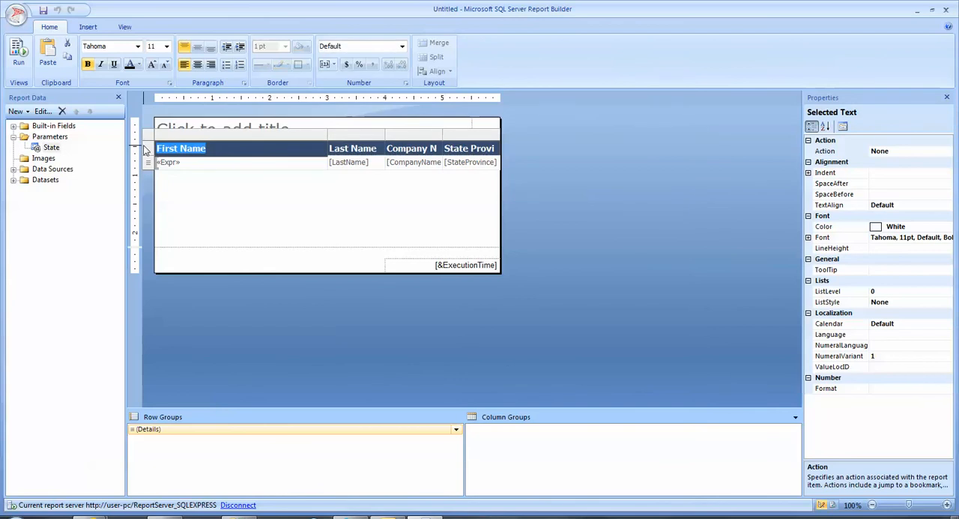
pyautogui.click(147, 150)
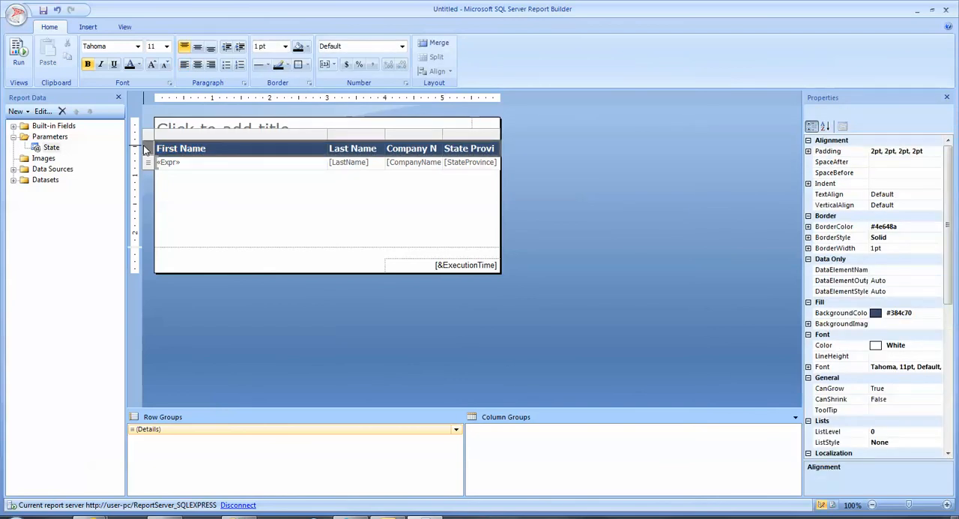
pyautogui.write('C')
pyautogui.press('BackSpace')
pyautogui.press('BackSpace')
pyautogui.press('BackSpace')
pyautogui.press('BackSpace')
pyautogui.press('BackSpace')
pyautogui.press('BackSpace')
pyautogui.press('BackSpace')
pyautogui.press('BackSpace')
pyautogui.press('BackSpace')
pyautogui.press('BackSpace')
pyautogui.press('BackSpace')
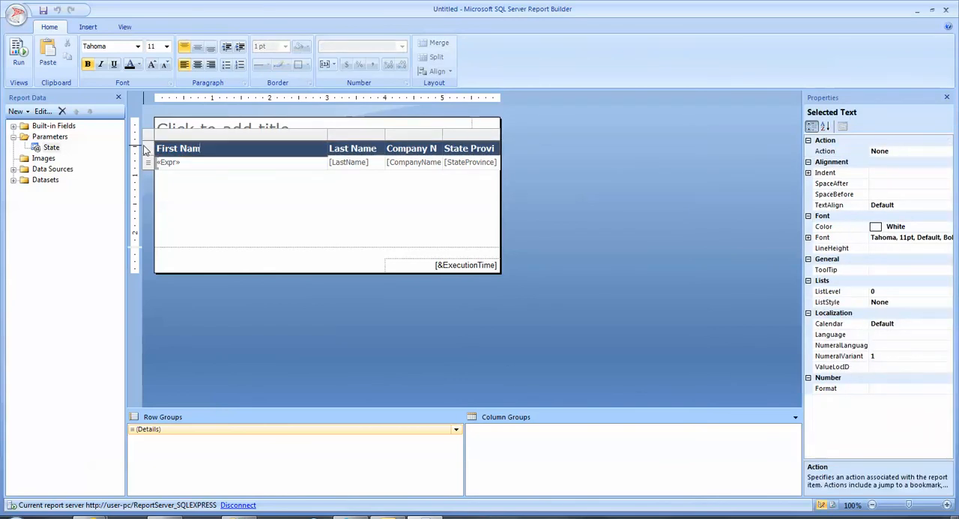
pyautogui.write('Customer Nam')
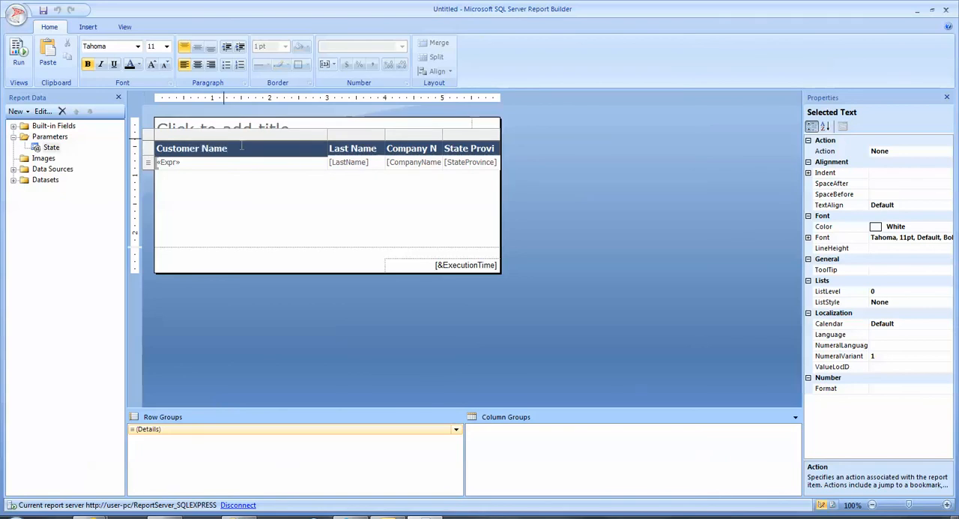
# Delete the Last Name column from the customer table.
pyautogui.click(347, 136)
pyautogui.rightClick(347, 136)
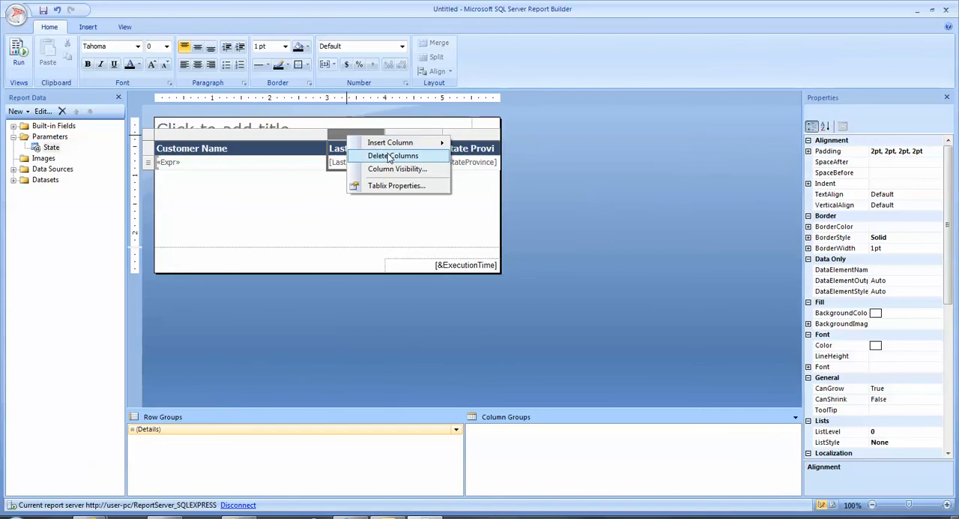
pyautogui.click(382, 155)
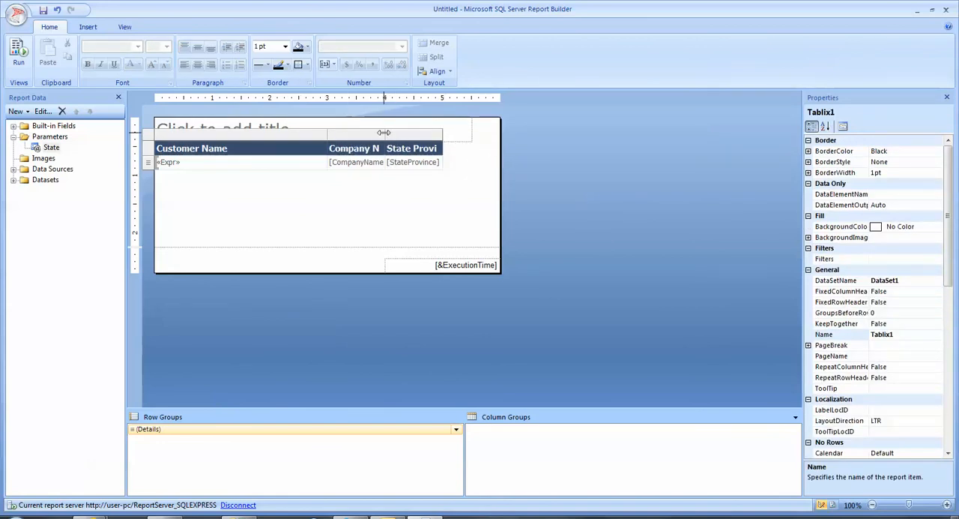
# Widen the Company Name column to about 3.25 inches and the State Province column to about 1.5 inches.
pyautogui.moveTo(386, 136); pyautogui.dragTo(516, 138)
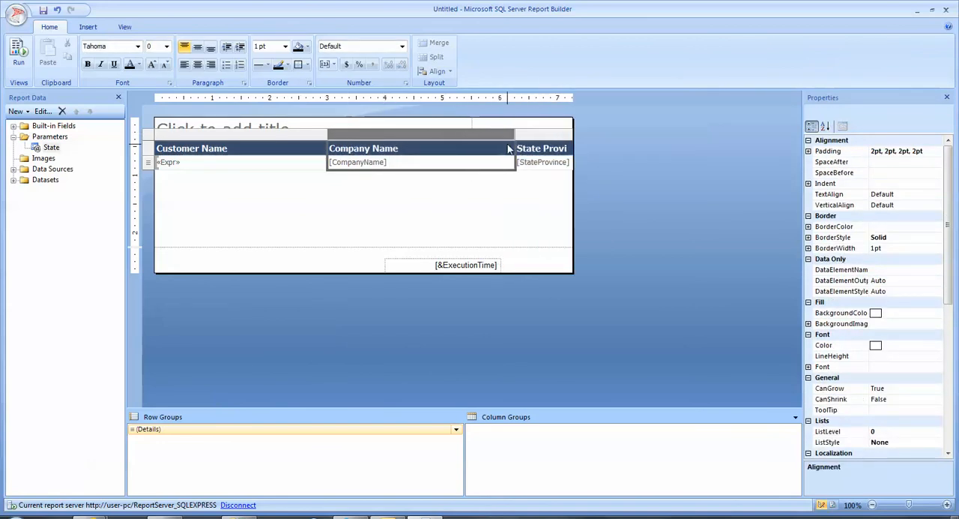
pyautogui.moveTo(572, 133); pyautogui.dragTo(601, 133)
pyautogui.click(563, 137)
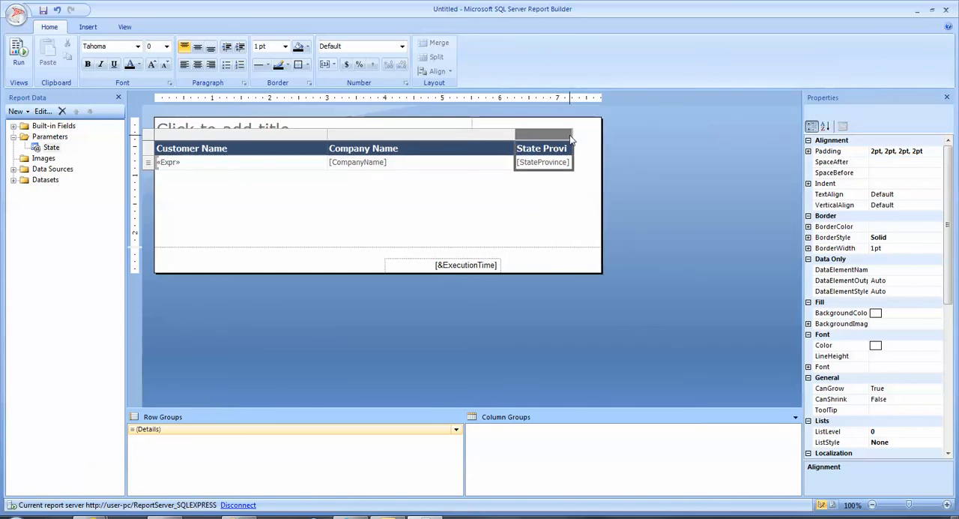
pyautogui.click(574, 137)
pyautogui.click(554, 145)
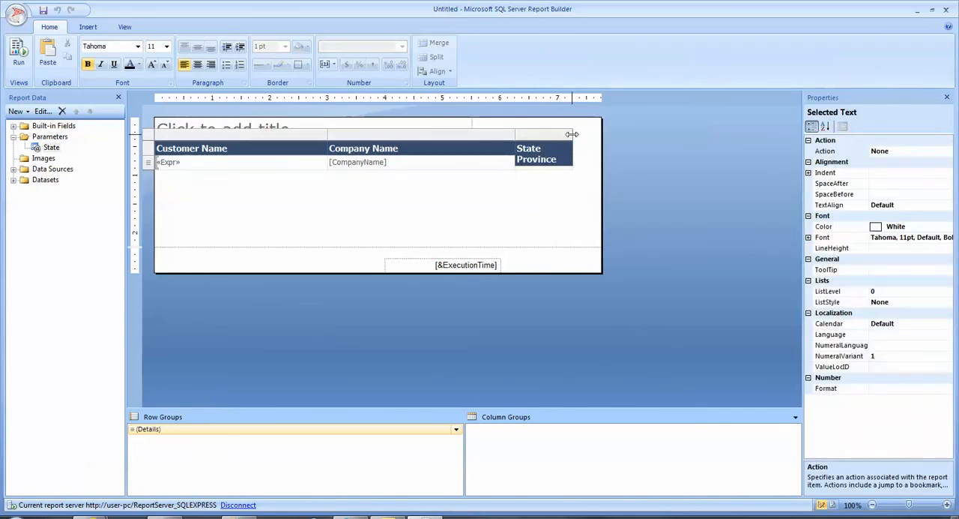
pyautogui.click(574, 137)
pyautogui.click(568, 143)
pyautogui.moveTo(572, 136); pyautogui.dragTo(601, 136)
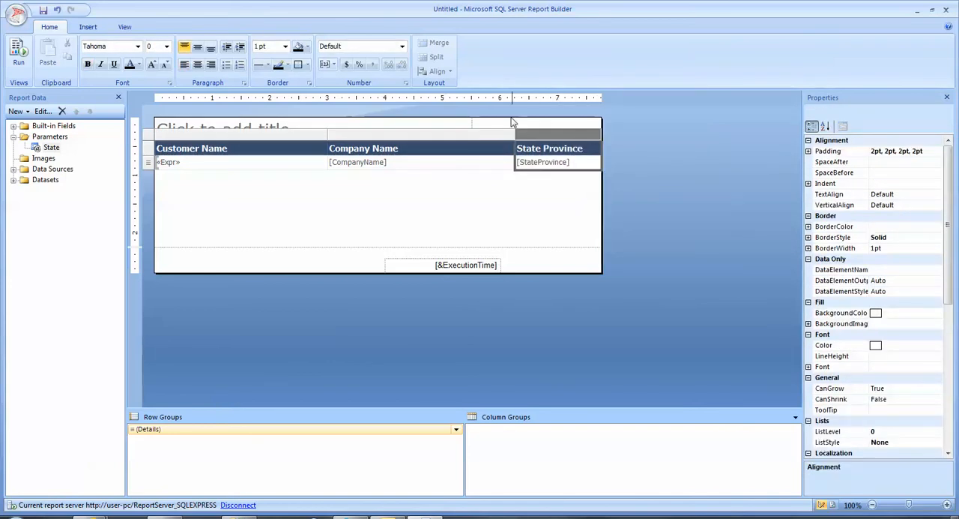
# Extend the report title box to the table's full width and enter the title Customer List.
pyautogui.click(452, 131)
pyautogui.moveTo(473, 130); pyautogui.dragTo(600, 142)
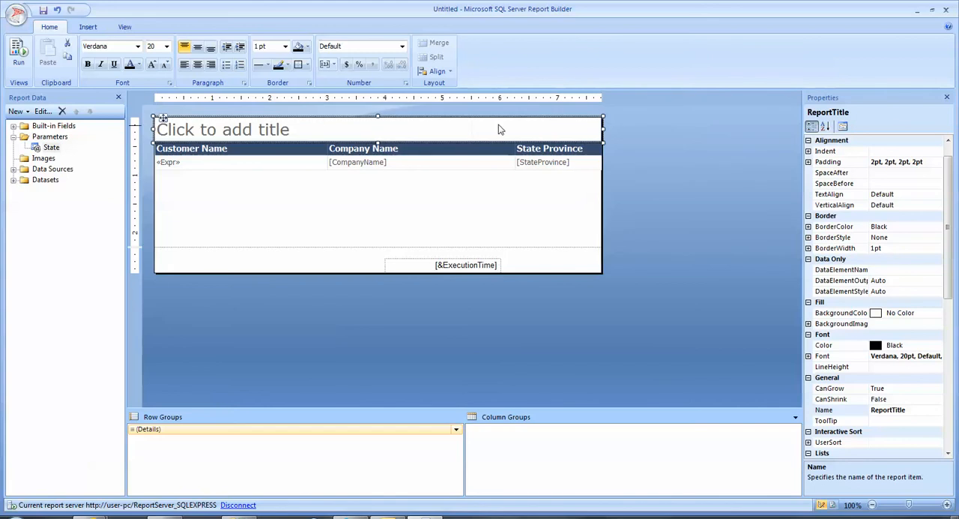
pyautogui.click(313, 129)
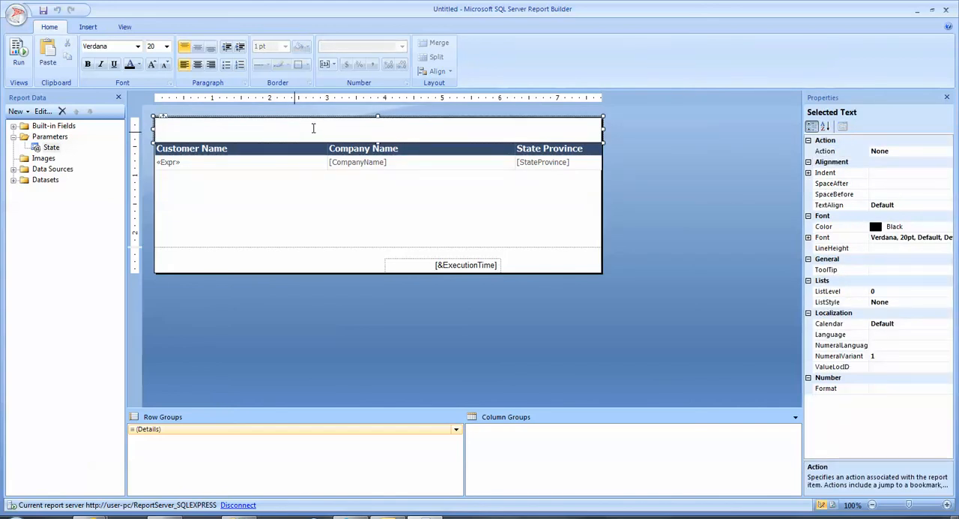
pyautogui.write('Custome')
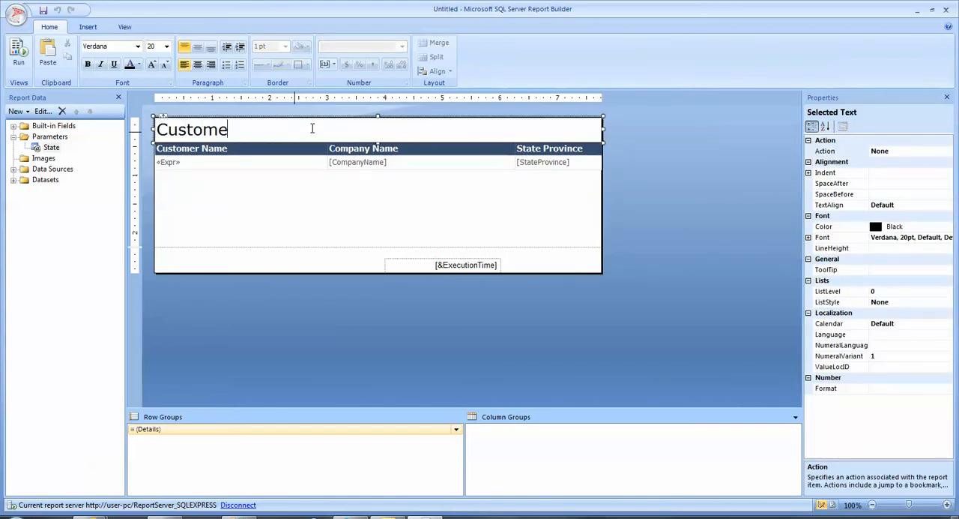
pyautogui.write('r List')
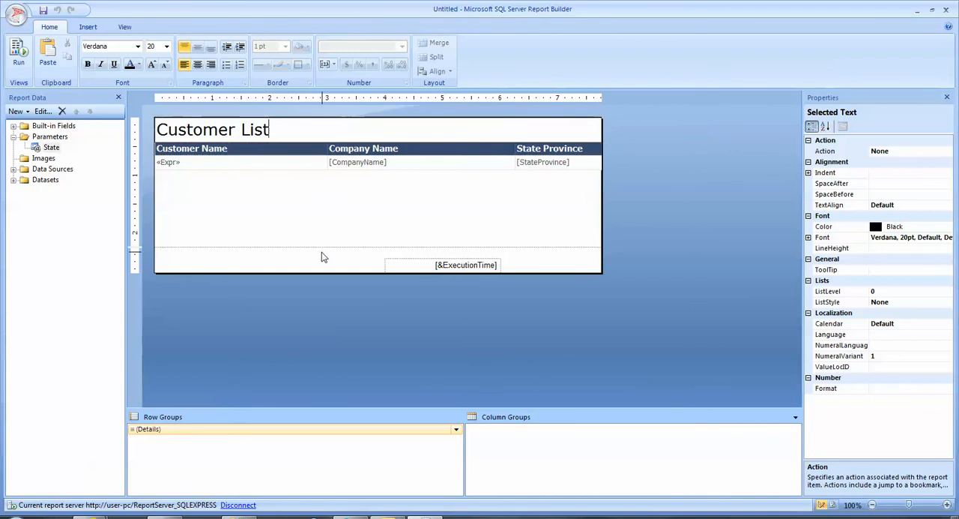
# Delete the execution time field from the page footer and remove the empty space below the table's detail row.
pyautogui.click(435, 268)
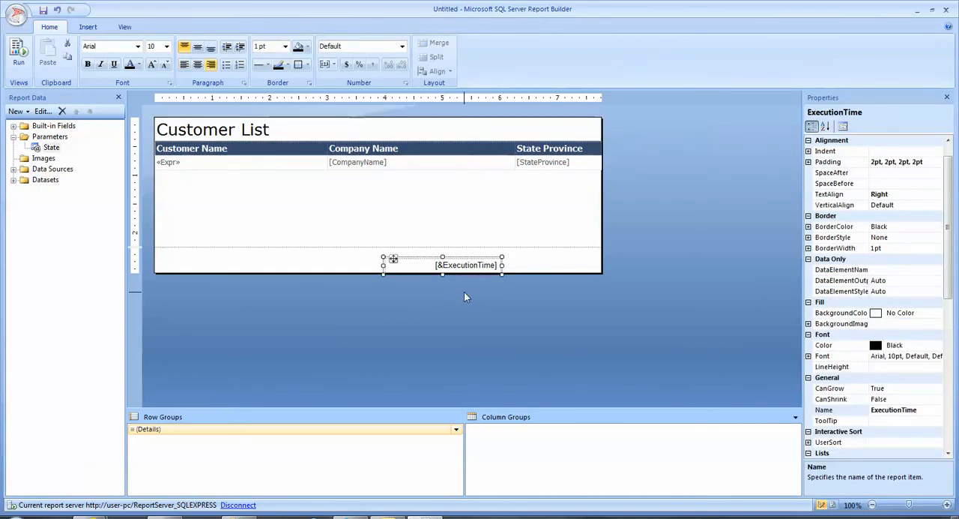
pyautogui.press('Delete')
pyautogui.moveTo(401, 246); pyautogui.dragTo(380, 161)
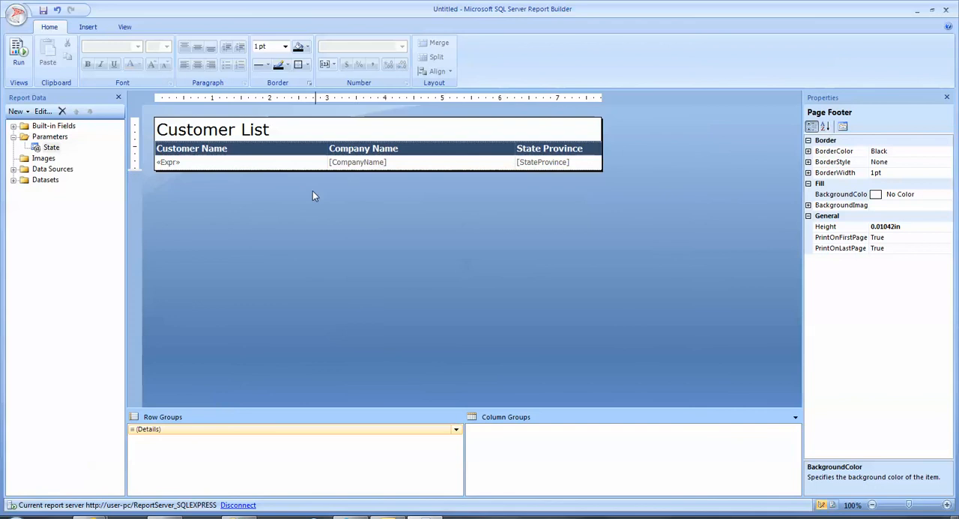
# Run the report with State set to Texas and review the resulting customer list.
pyautogui.click(21, 56)
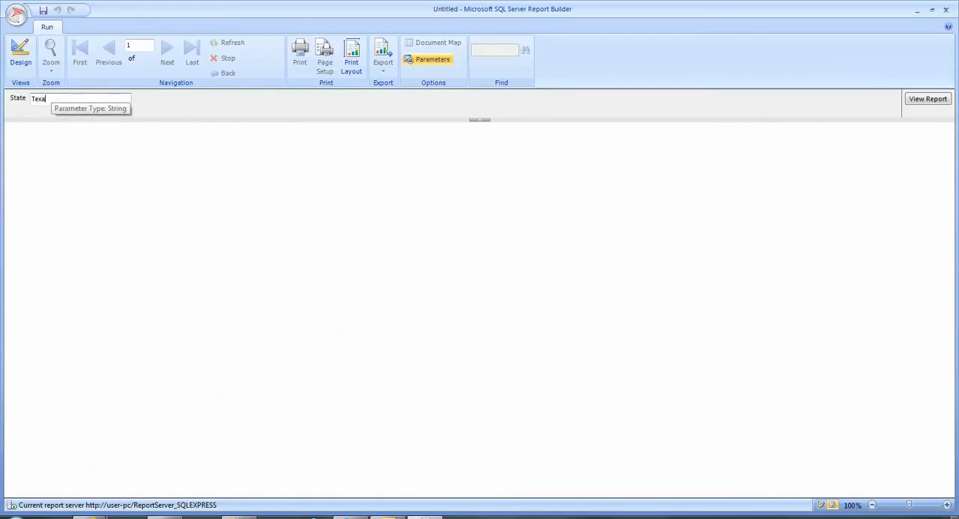
pyautogui.click(927, 99)
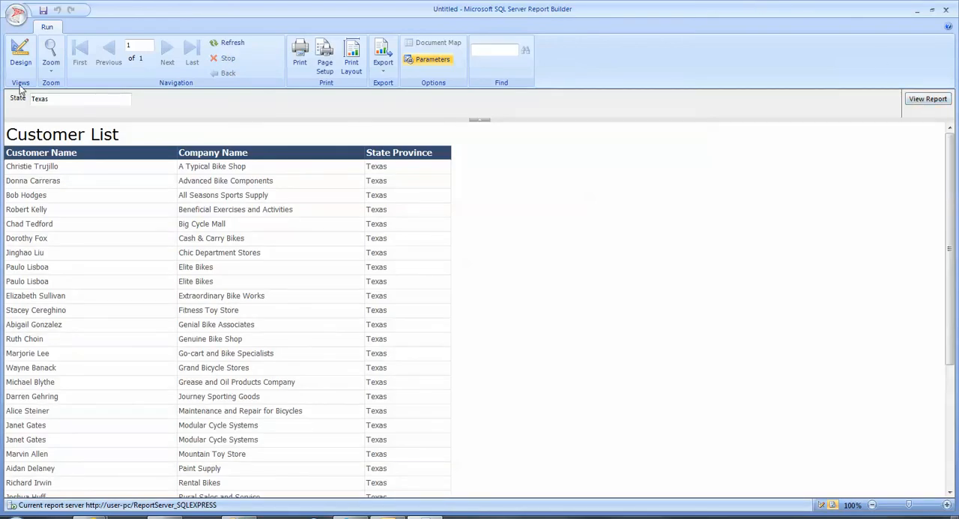
pyautogui.doubleClick(56, 101)
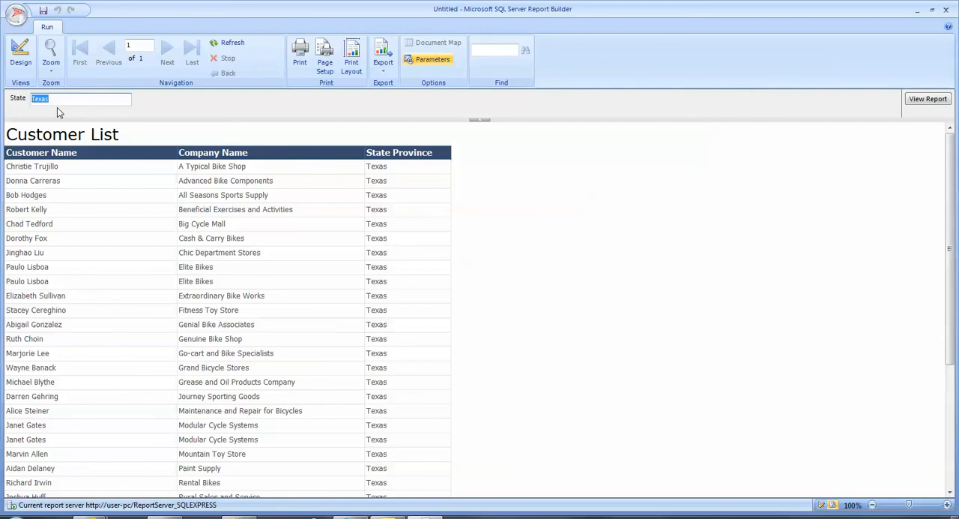
# Return to the report design and add a second dataset embedded in the report, using the dsAdventureWorkLT data source.
pyautogui.click(20, 54)
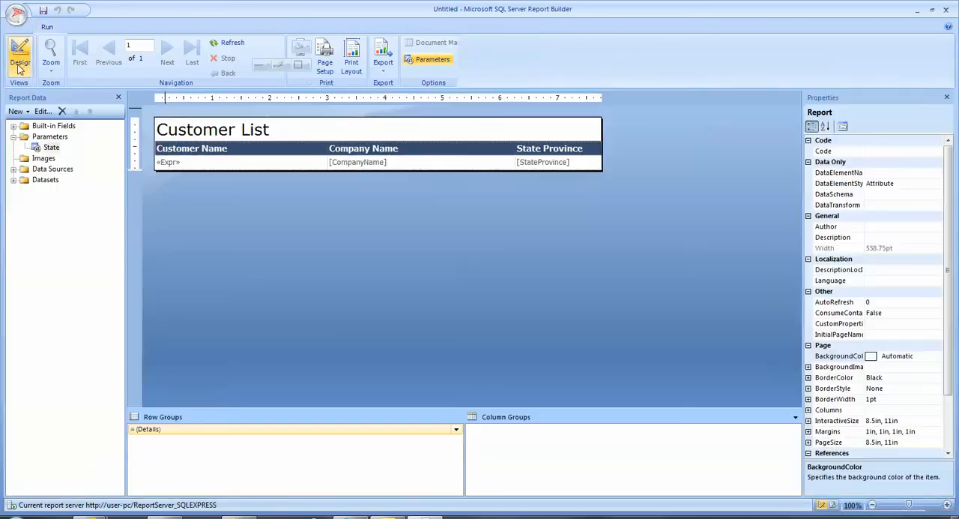
pyautogui.click(14, 179)
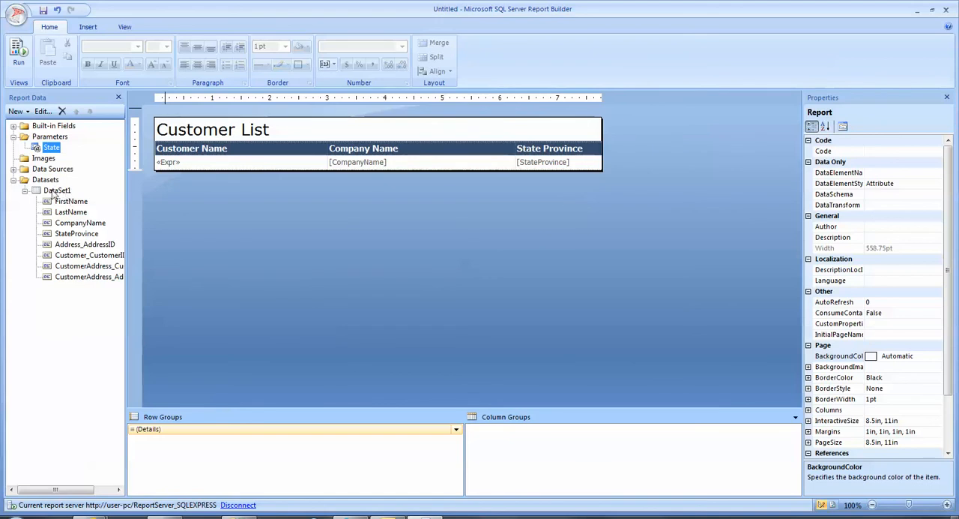
pyautogui.rightClick(48, 181)
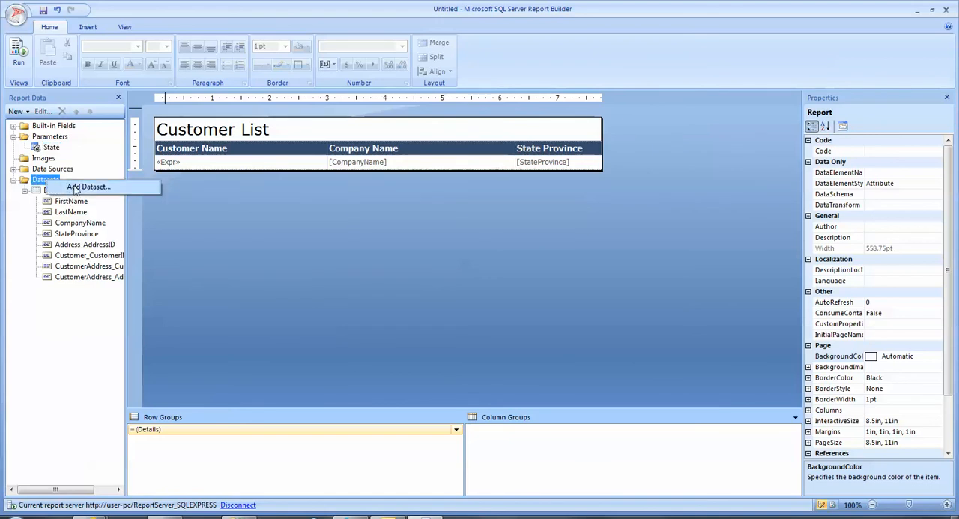
pyautogui.click(78, 187)
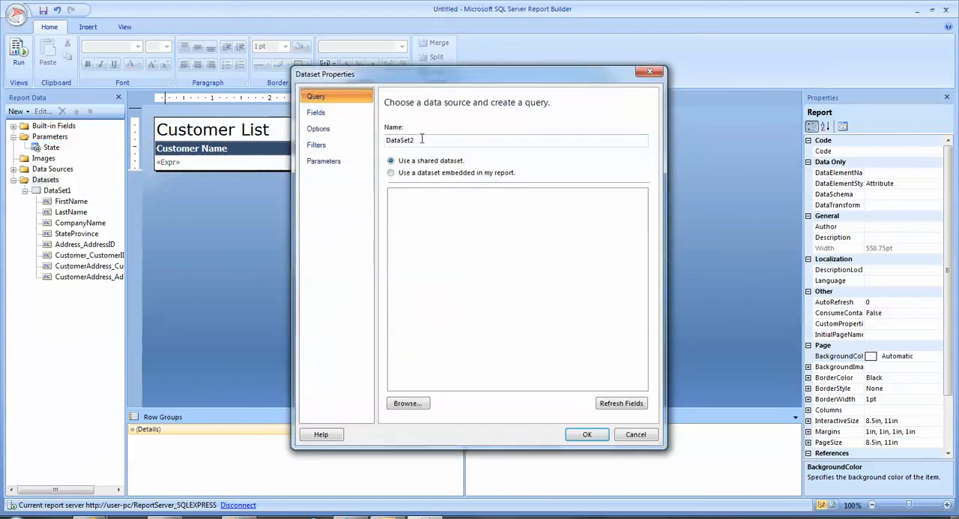
pyautogui.click(391, 174)
pyautogui.click(418, 208)
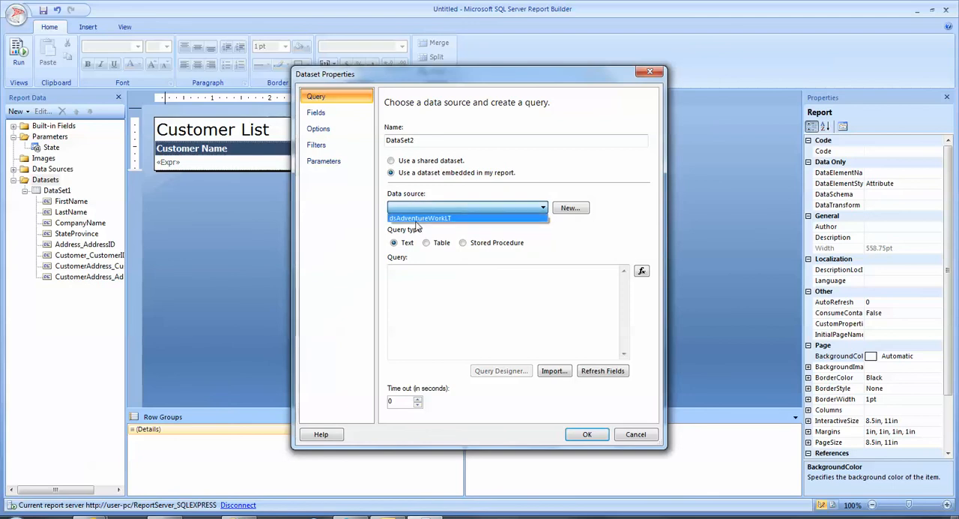
pyautogui.click(418, 218)
# Write the new dataset's query as SELECT DISTINCT SalesLT.Address.StateProvince FROM SALESLT.ADDRESS.
pyautogui.click(442, 281)
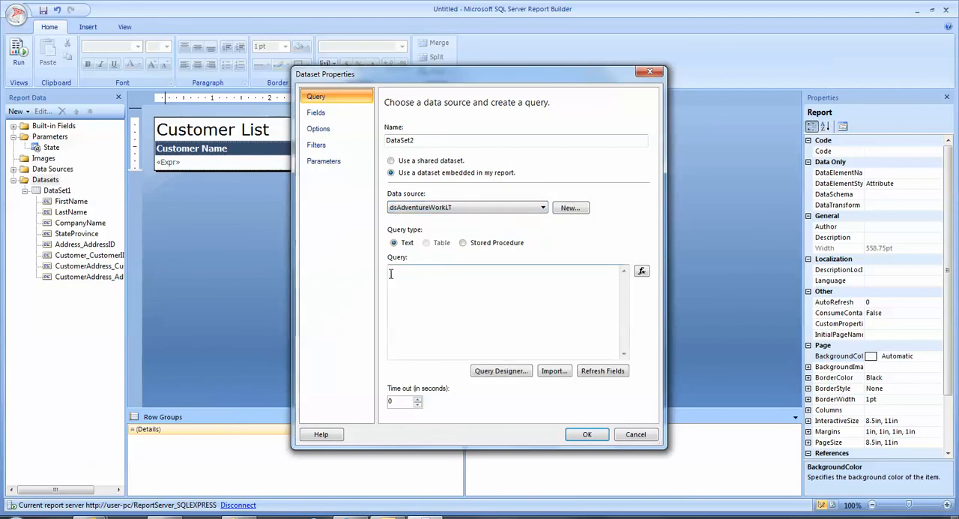
pyautogui.click(419, 275)
pyautogui.press('capslock')
pyautogui.write('SE')
pyautogui.write('LE')
pyautogui.write('L')
pyautogui.write('LECT DISTINCT')
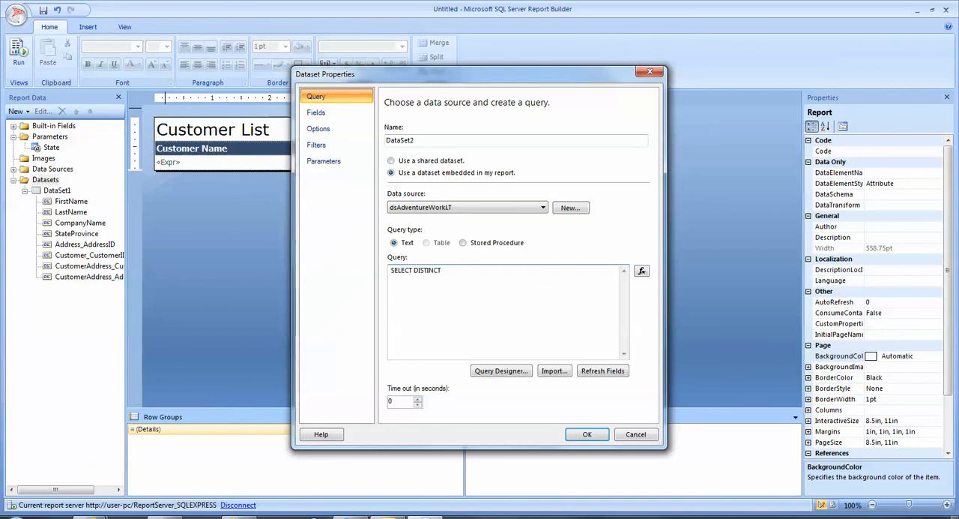
pyautogui.write('SalesLT.Address.StateProvince')
pyautogui.write('M ')
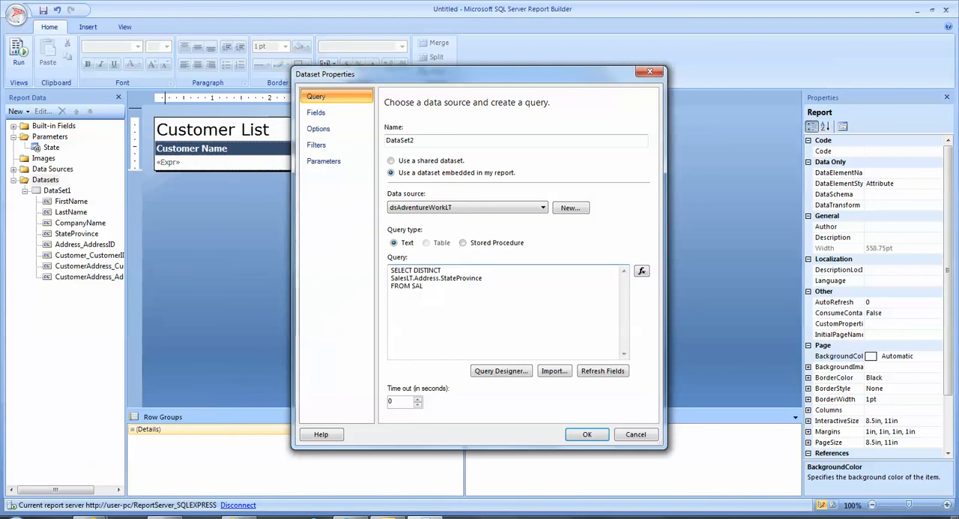
pyautogui.write('SALEST')
pyautogui.press('BackSpace')
pyautogui.write('LT.ADDRESS')
# Run the dataset's query in the Query Designer and look through the returned state list.
pyautogui.click(514, 375)
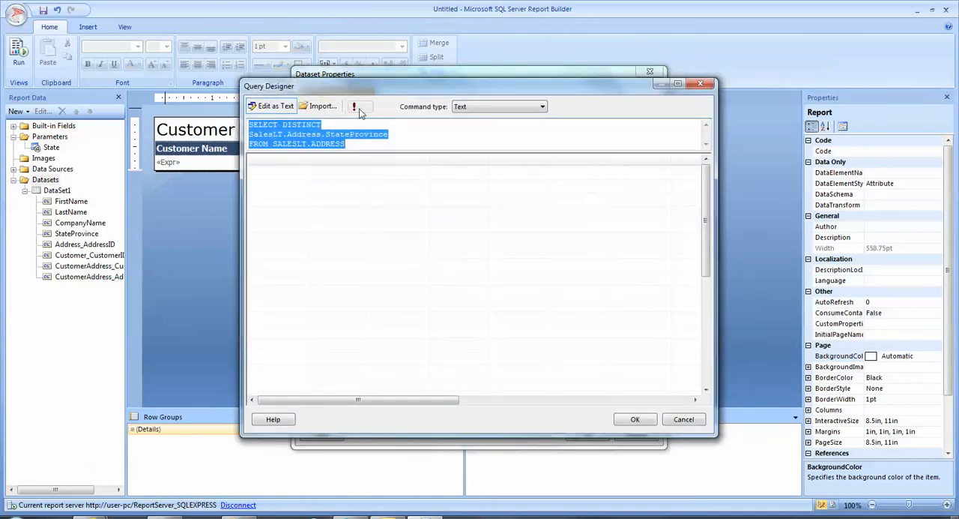
pyautogui.click(359, 110)
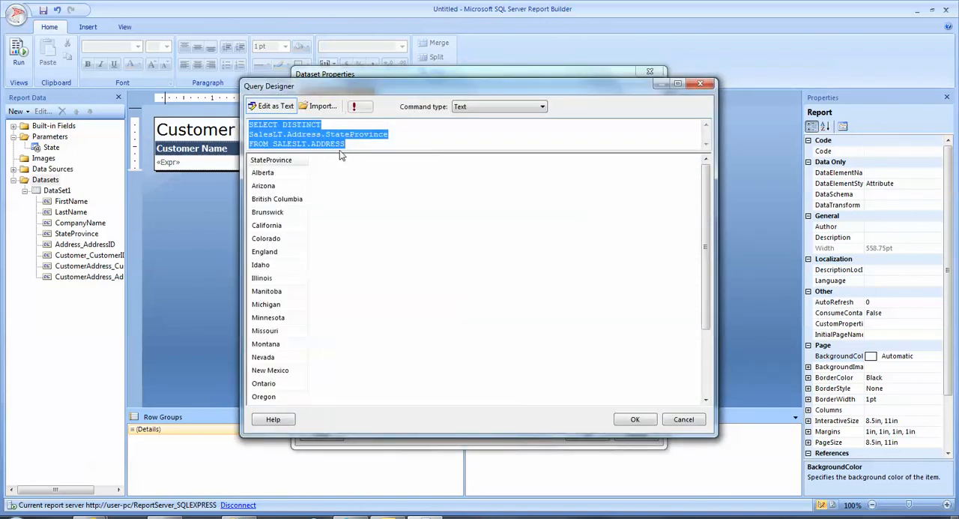
pyautogui.click(266, 185)
pyautogui.scroll(-3, 289, 240)
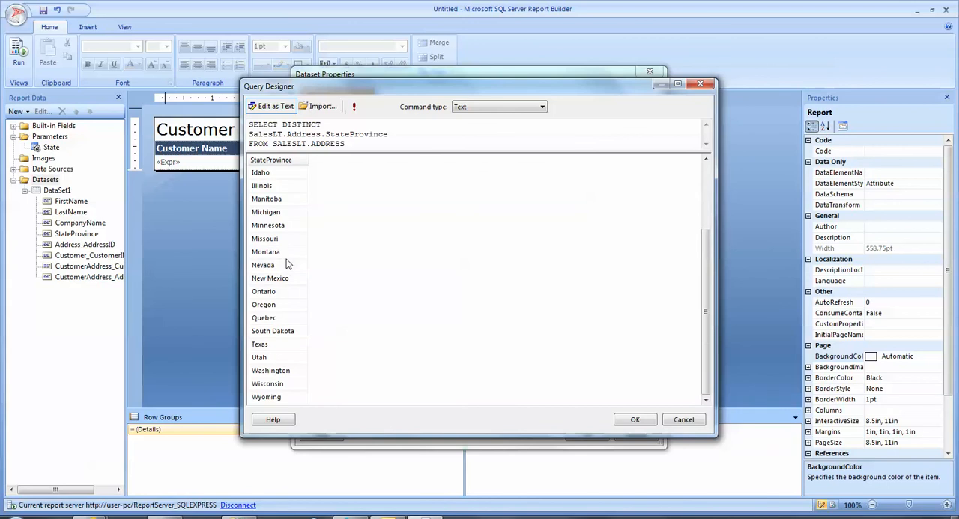
pyautogui.scroll(3, 377, 262)
# Add ORDER BY SalesLT.Address.StateProvince to the query, rerun it, and accept the query and the new dataset.
pyautogui.click(375, 146)
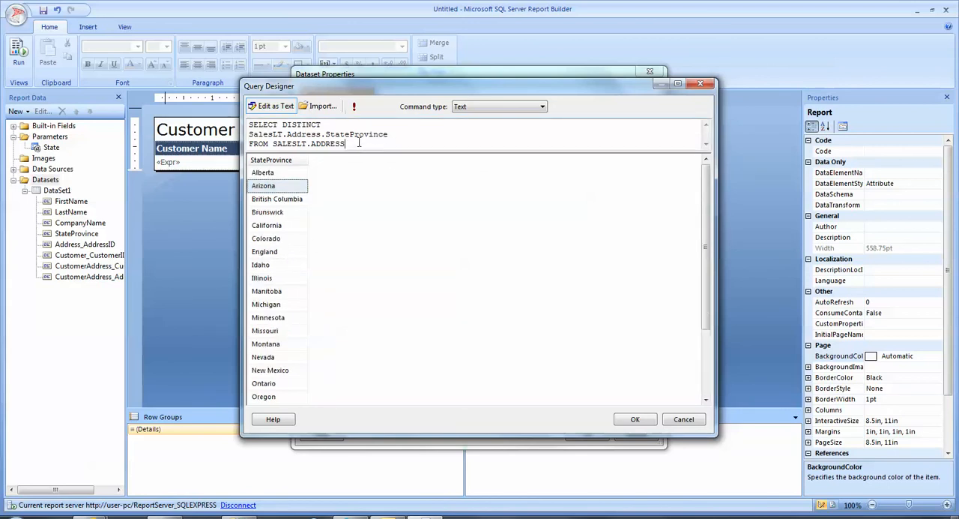
pyautogui.press('Return')
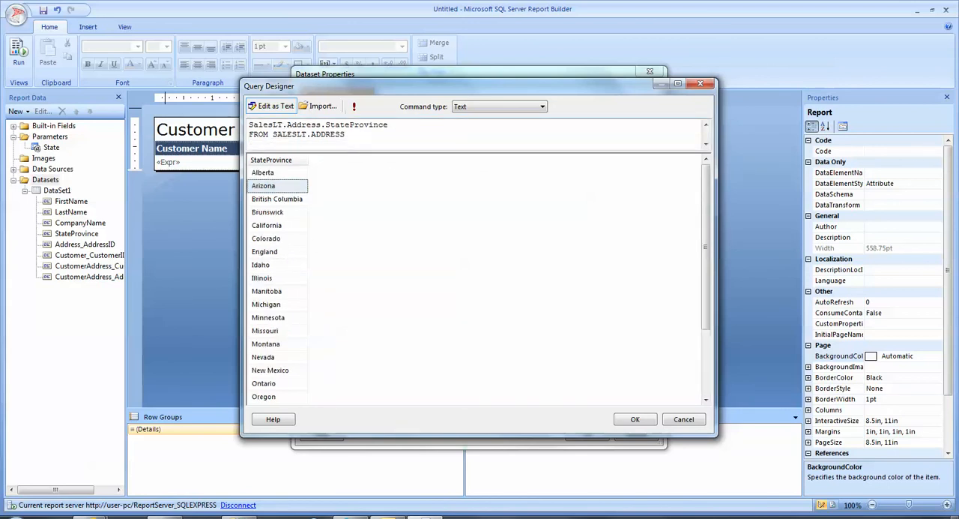
pyautogui.write('ORDER BY STA')
pyautogui.write('SalesLT.Address.StateProvince')
pyautogui.click(353, 109)
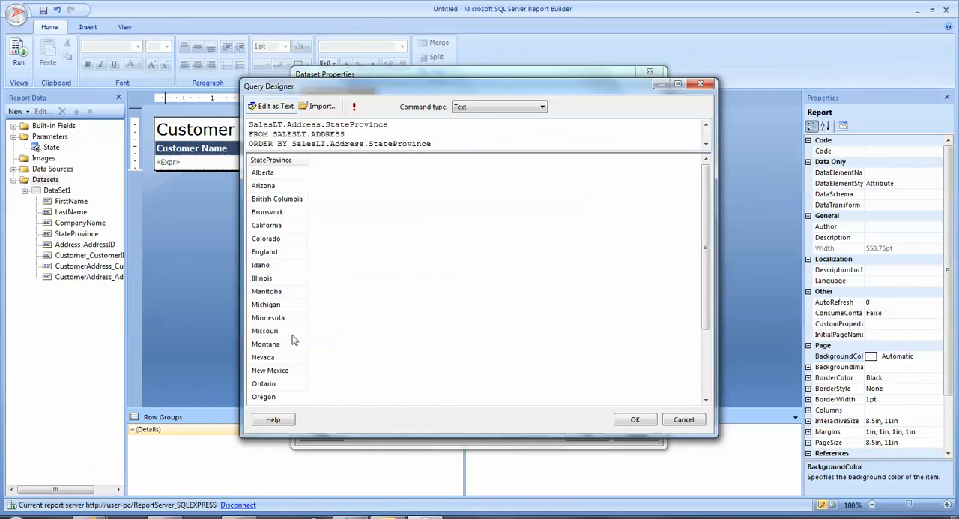
pyautogui.click(635, 420)
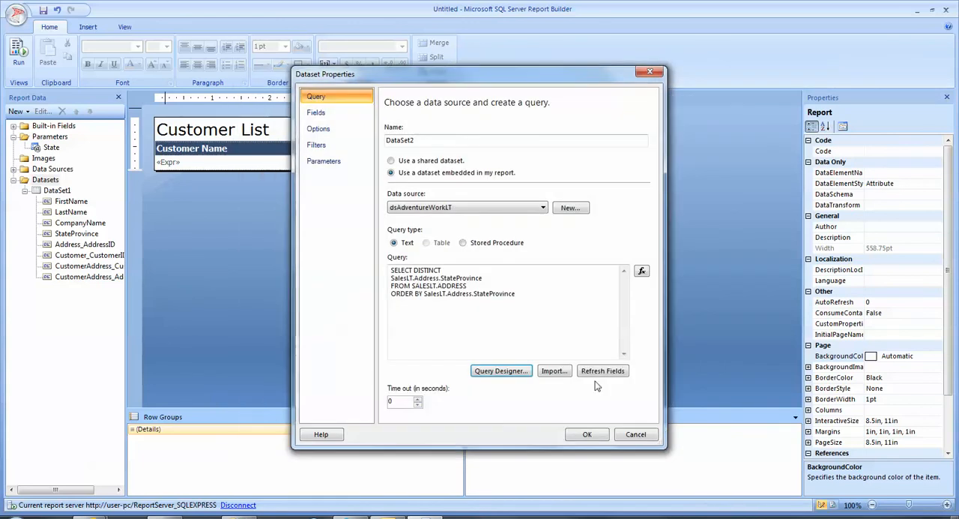
pyautogui.click(587, 434)
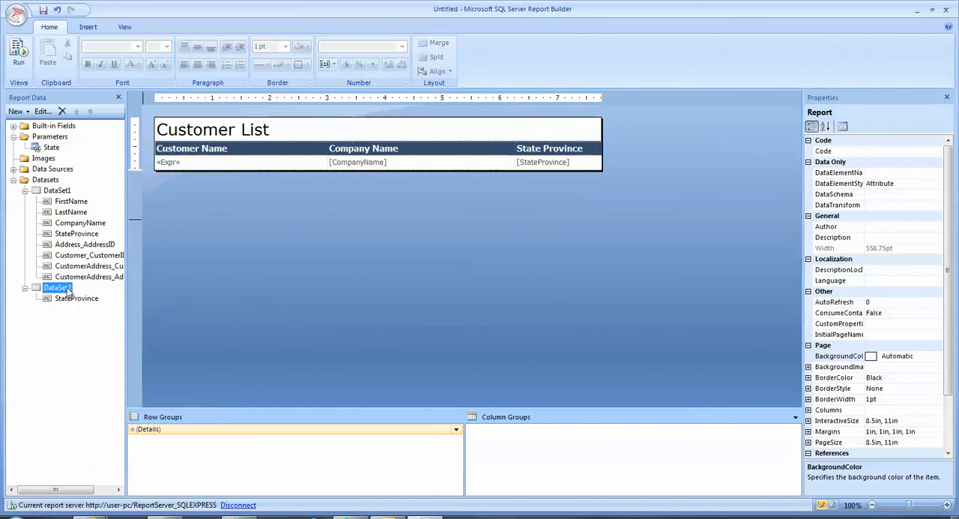
# Open the State parameter's properties and allow it to accept multiple values.
pyautogui.click(55, 150)
pyautogui.rightClick(56, 150)
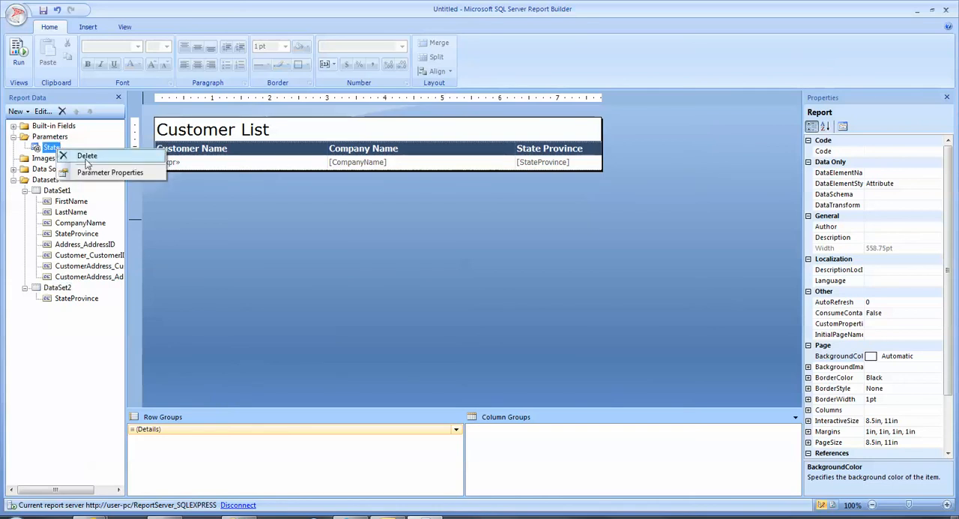
pyautogui.click(100, 175)
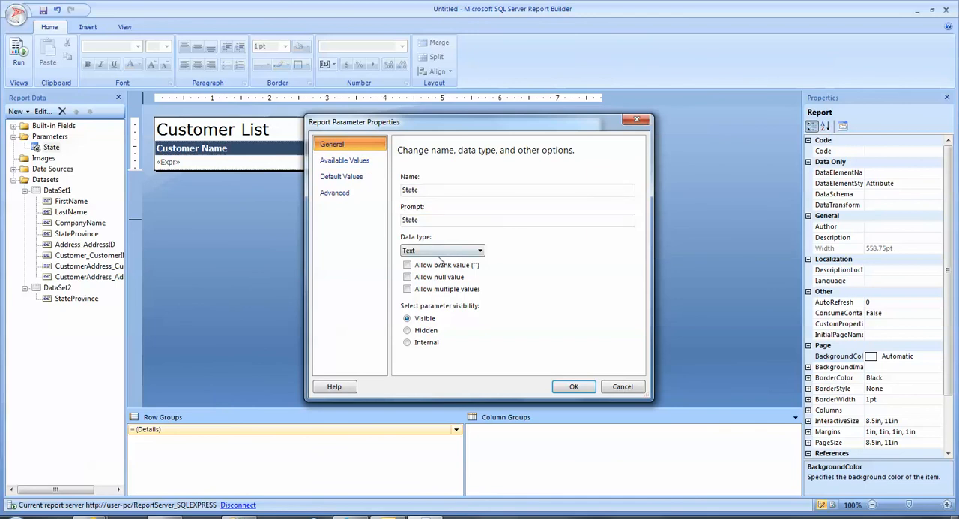
pyautogui.click(409, 291)
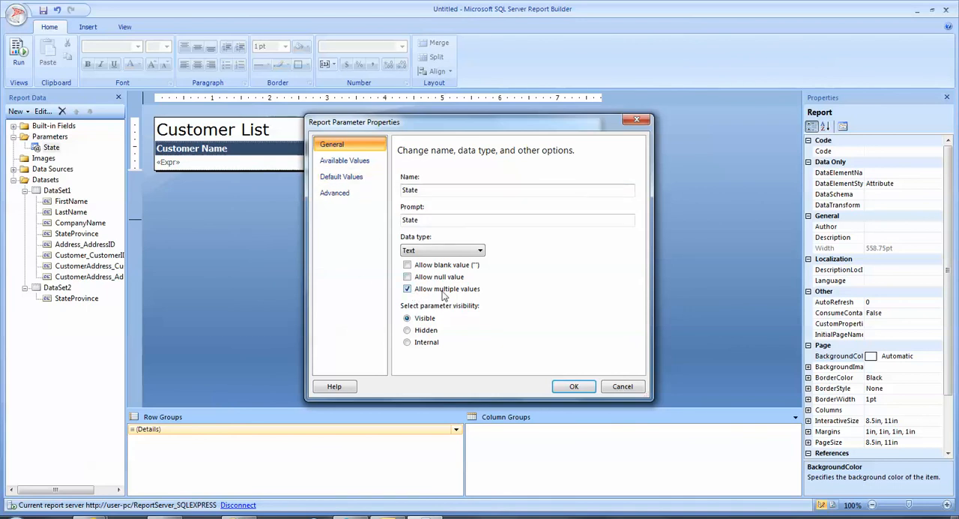
# Have the State parameter get its available values from DataSet2, with StateProvince as both value and label field, and accept the properties.
pyautogui.click(328, 163)
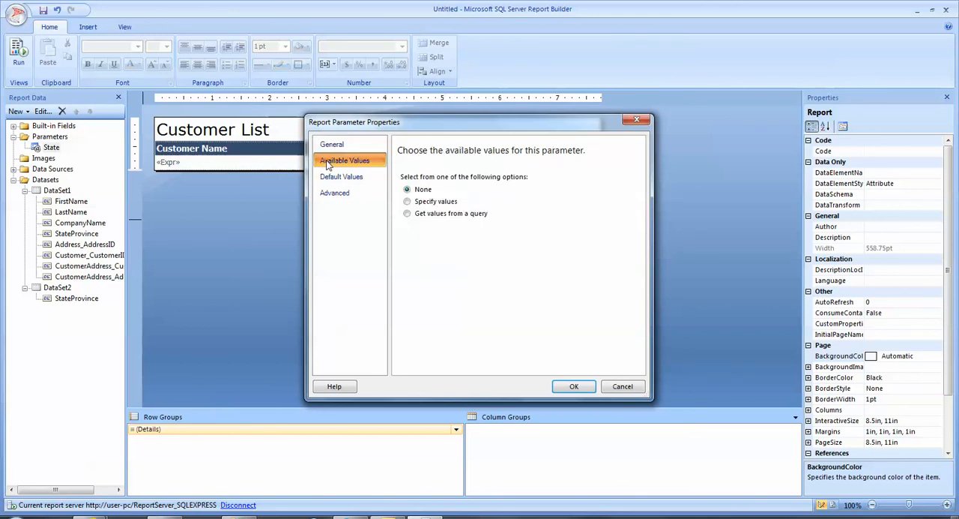
pyautogui.click(420, 203)
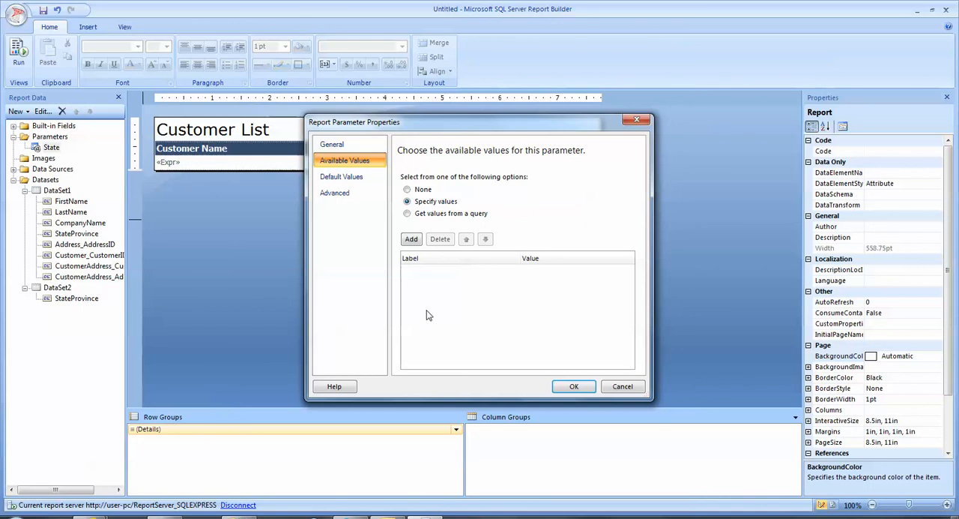
pyautogui.click(407, 214)
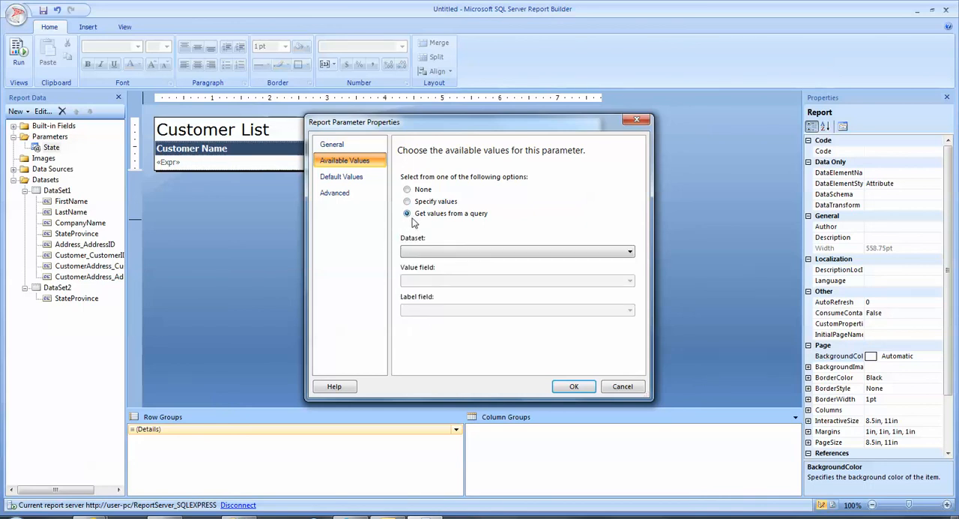
pyautogui.click(460, 252)
pyautogui.click(451, 267)
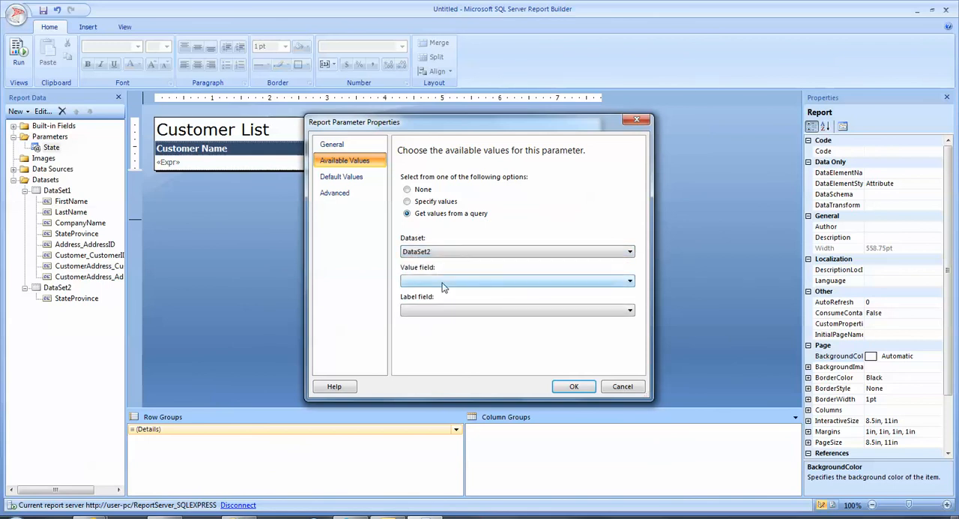
pyautogui.click(444, 281)
pyautogui.click(440, 294)
pyautogui.click(441, 314)
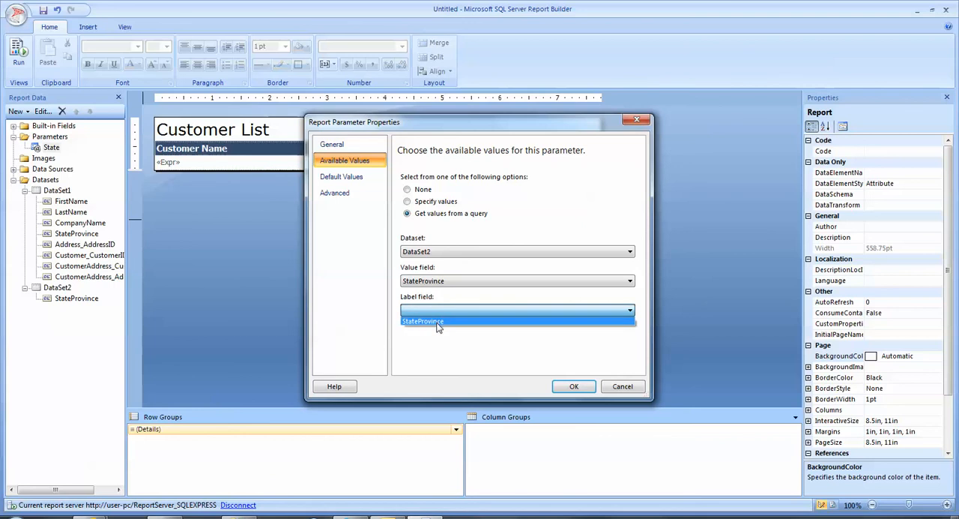
pyautogui.click(406, 322)
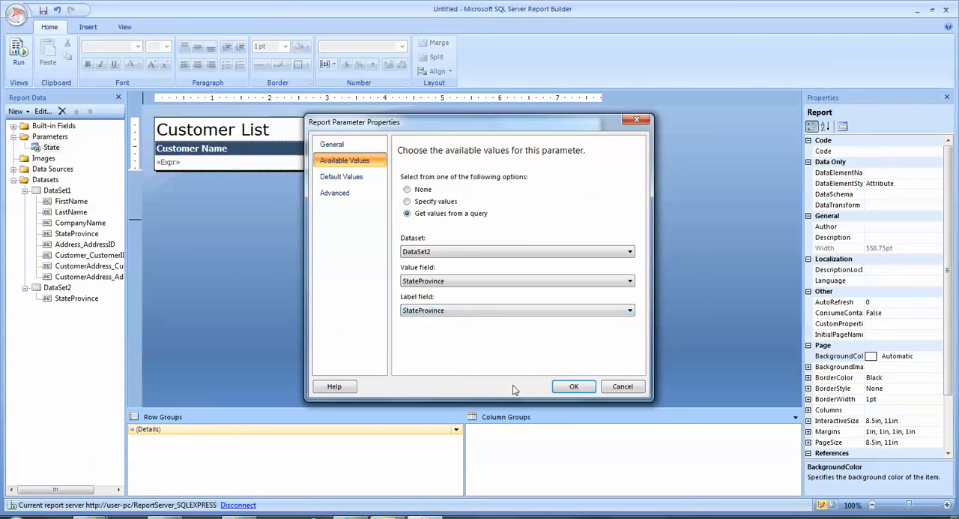
pyautogui.click(564, 388)
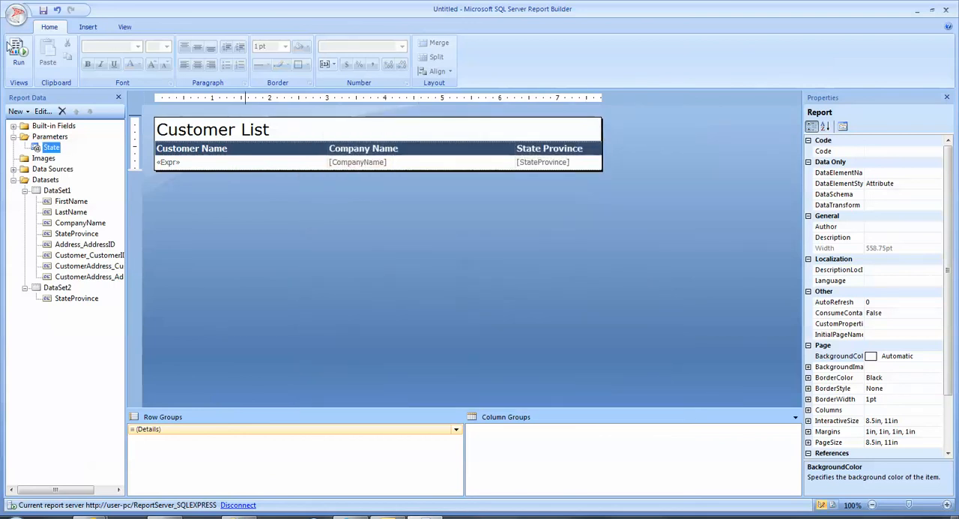
# Run the report with Texas and Utah selected for State and look through the resulting customer list.
pyautogui.click(19, 60)
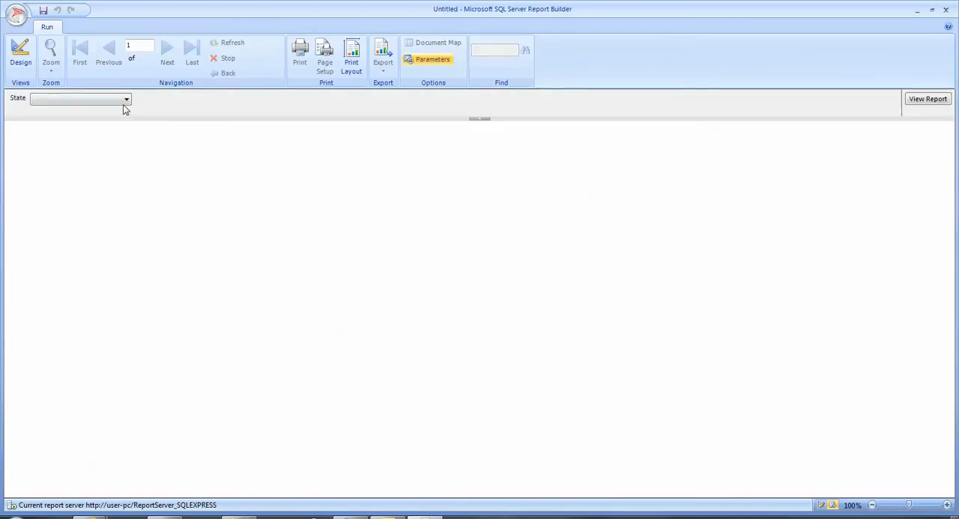
pyautogui.click(126, 99)
pyautogui.moveTo(125, 124); pyautogui.dragTo(129, 186)
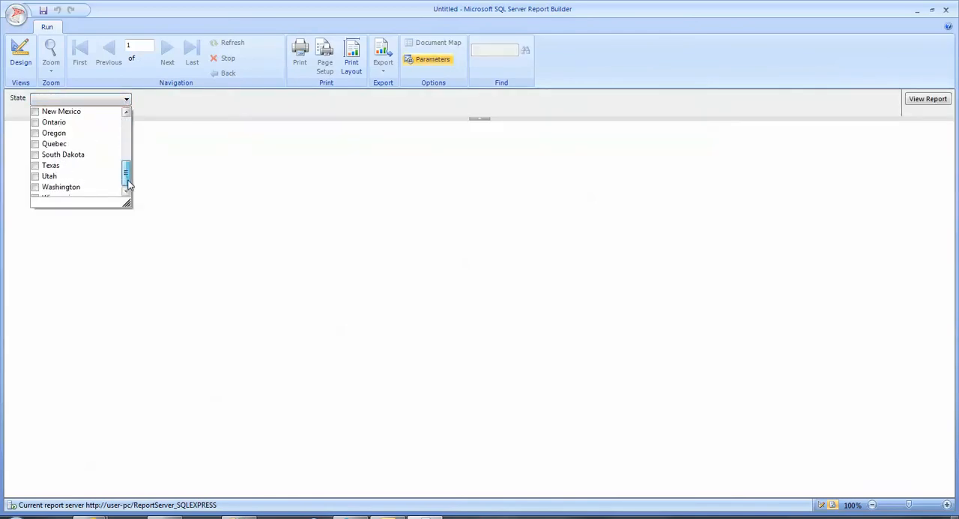
pyautogui.click(36, 165)
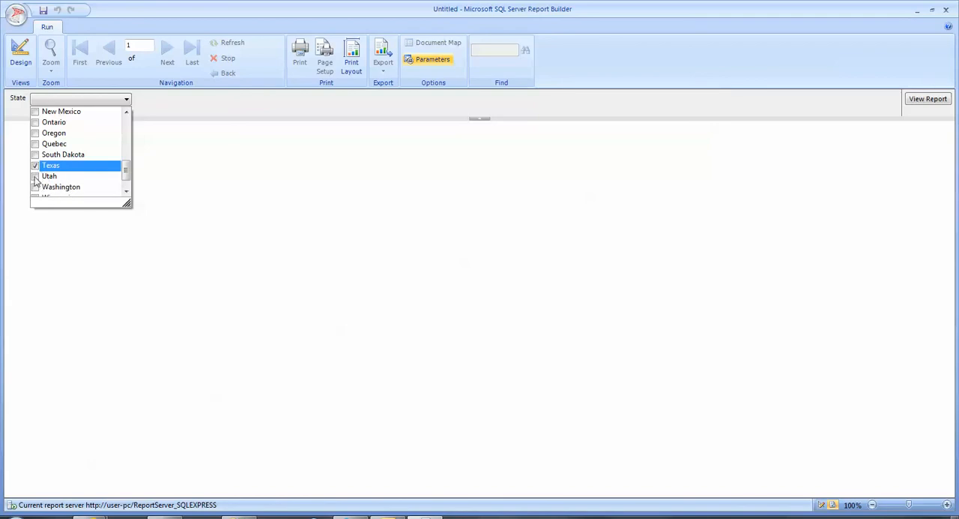
pyautogui.click(35, 176)
pyautogui.click(929, 99)
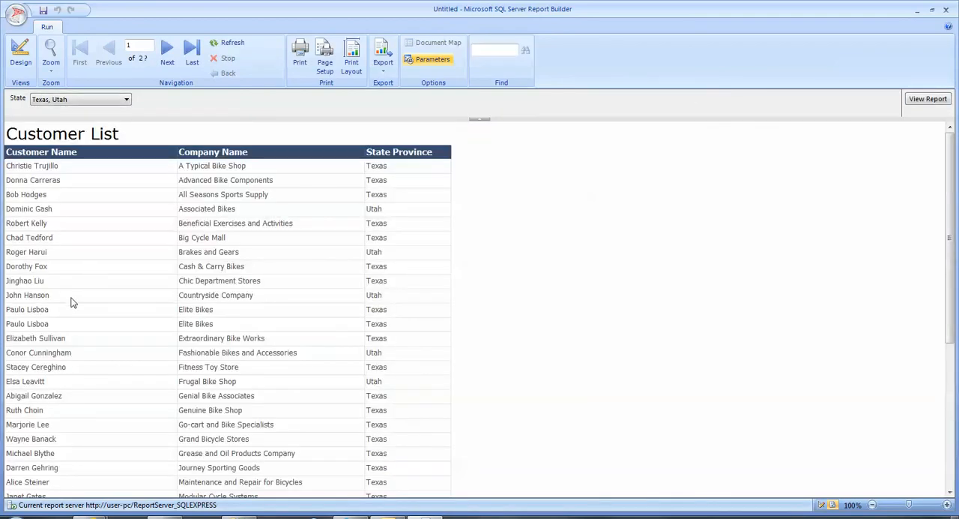
pyautogui.scroll(-6, 97, 307)
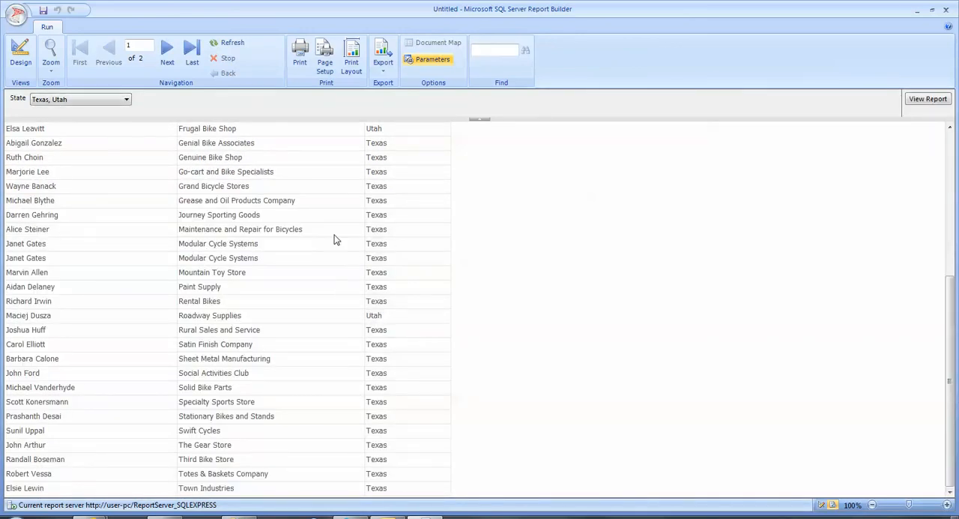
# Select all states for the State parameter and view the report again.
pyautogui.click(127, 99)
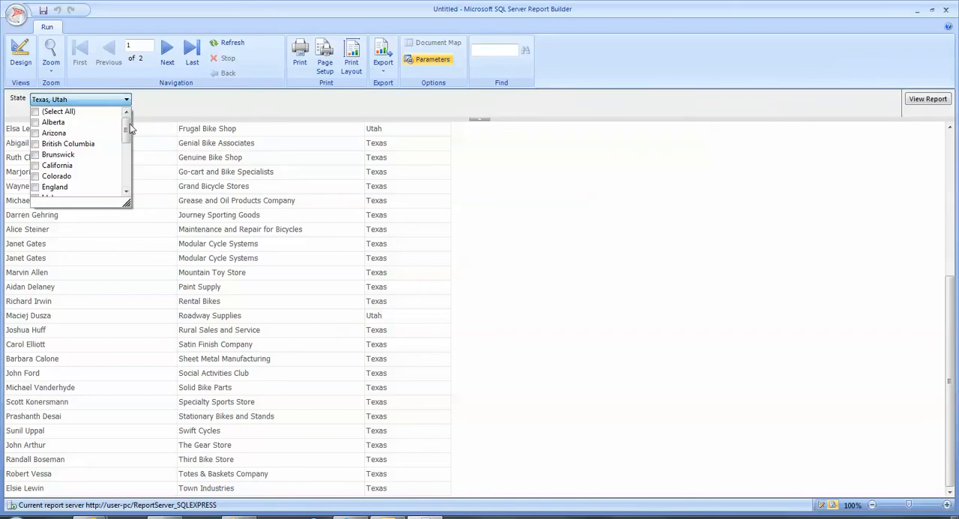
pyautogui.moveTo(129, 124); pyautogui.dragTo(127, 180)
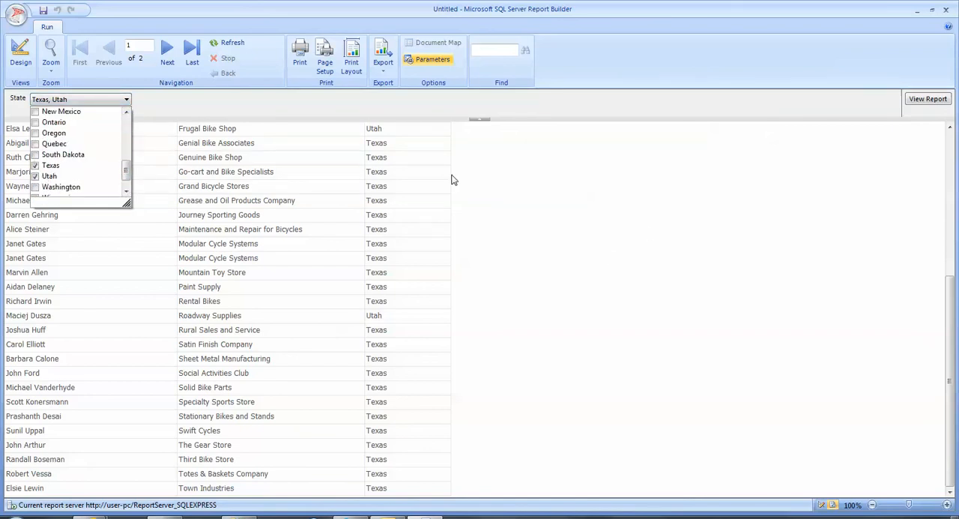
pyautogui.moveTo(126, 171); pyautogui.dragTo(54, 122)
pyautogui.click(35, 112)
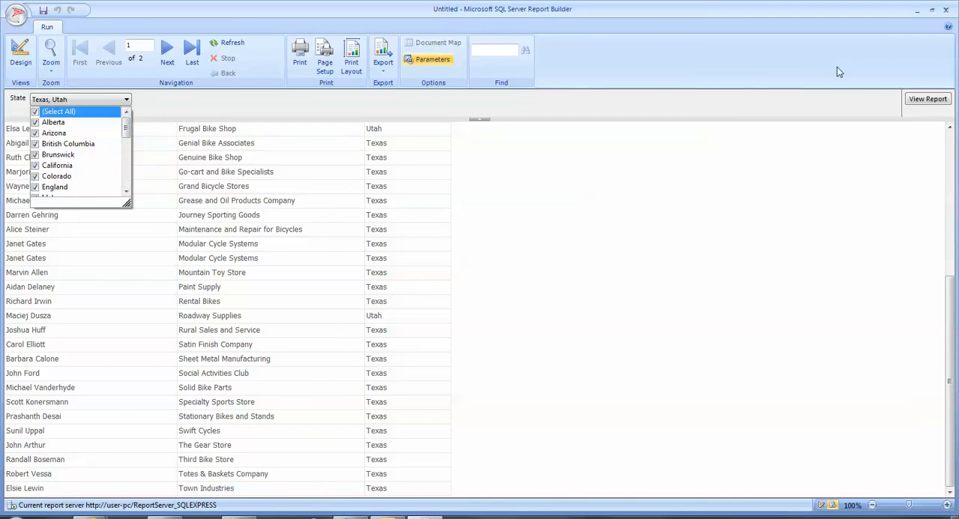
pyautogui.click(928, 104)
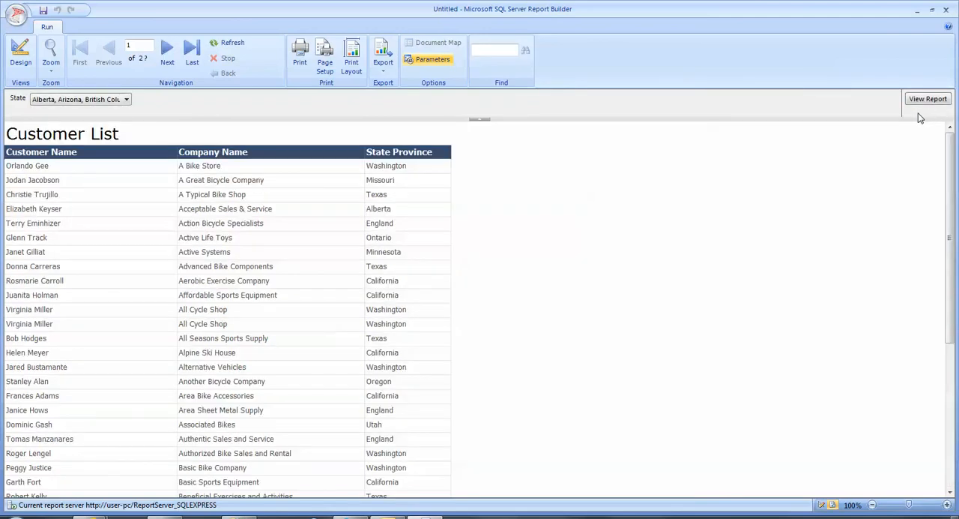